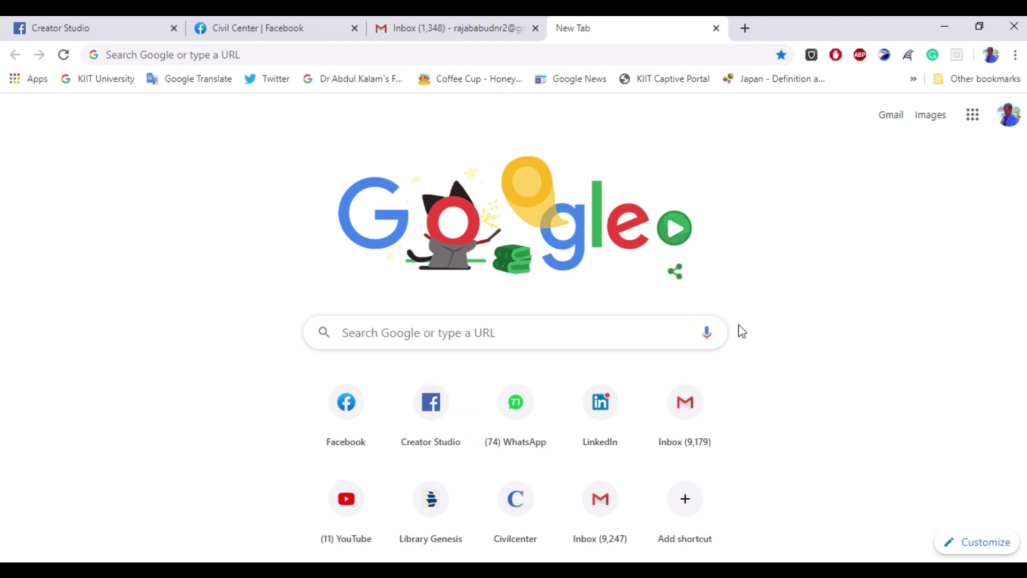
Search Google for 'download tekla' and open the Tekla Downloads front page
{"action": "left_click", "coordinate": [559, 336]}
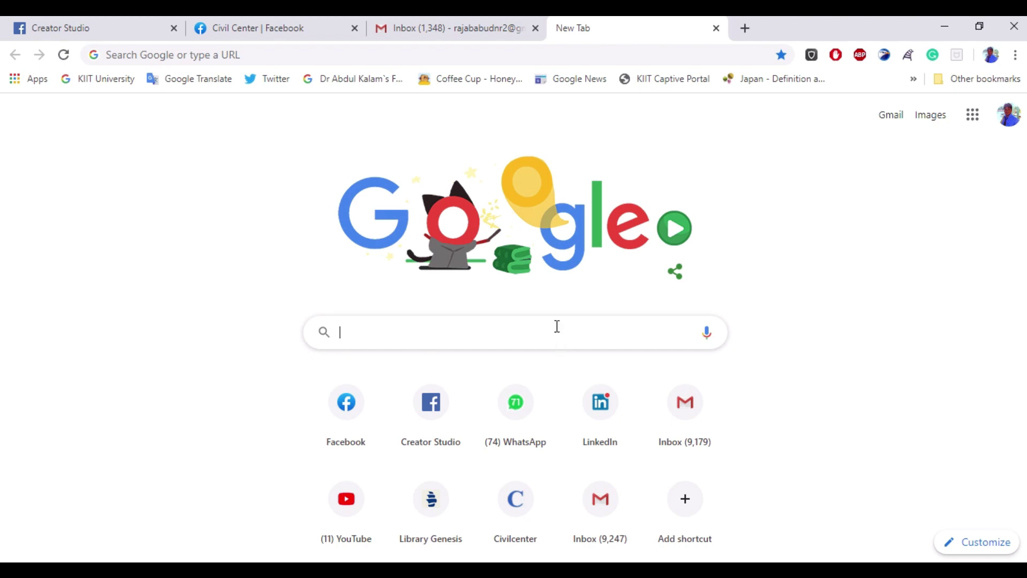
{"action": "type", "text": "do"}
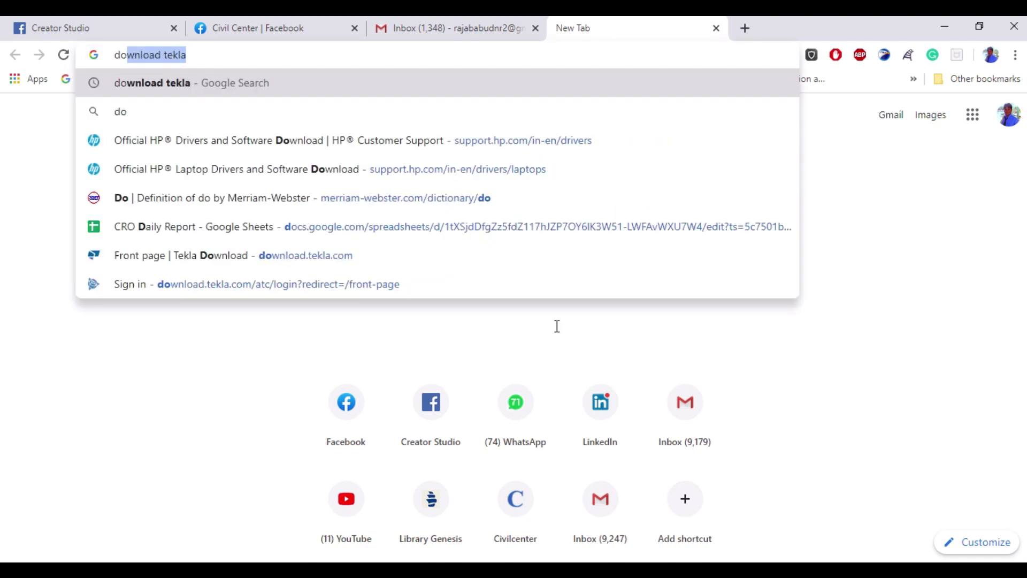
{"action": "type", "text": "wn"}
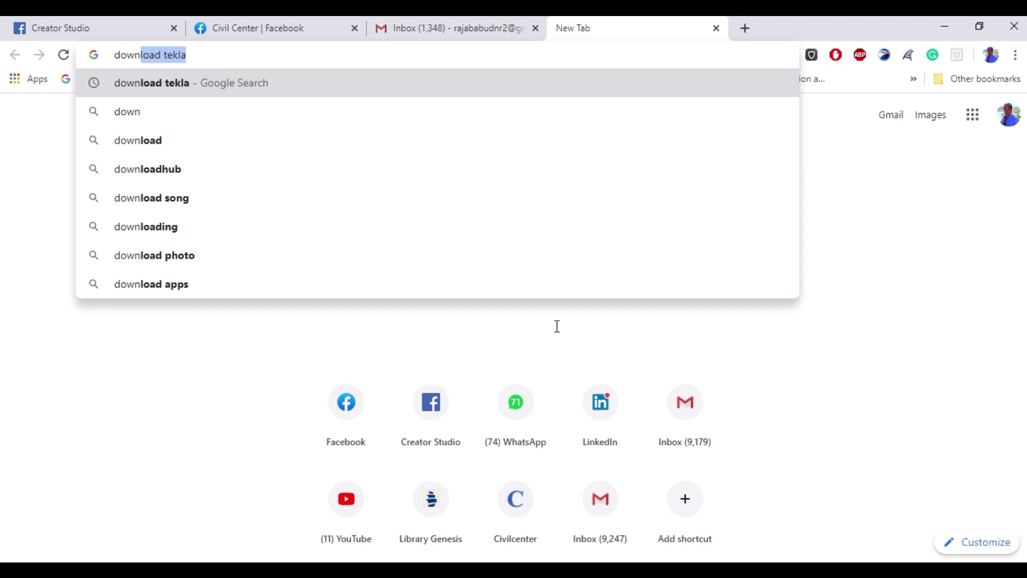
{"action": "key", "text": "Return"}
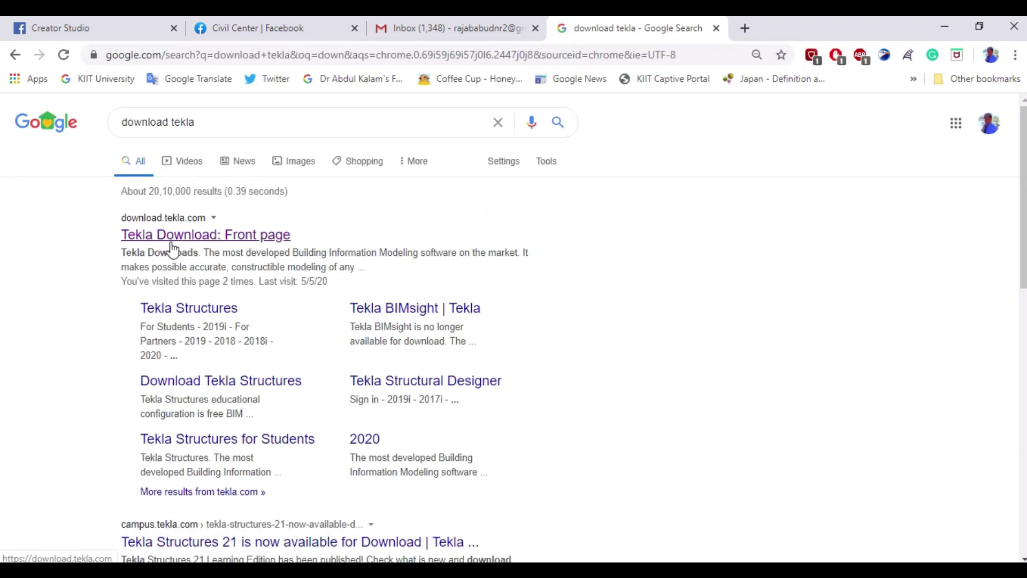
{"action": "left_click", "coordinate": [171, 235]}
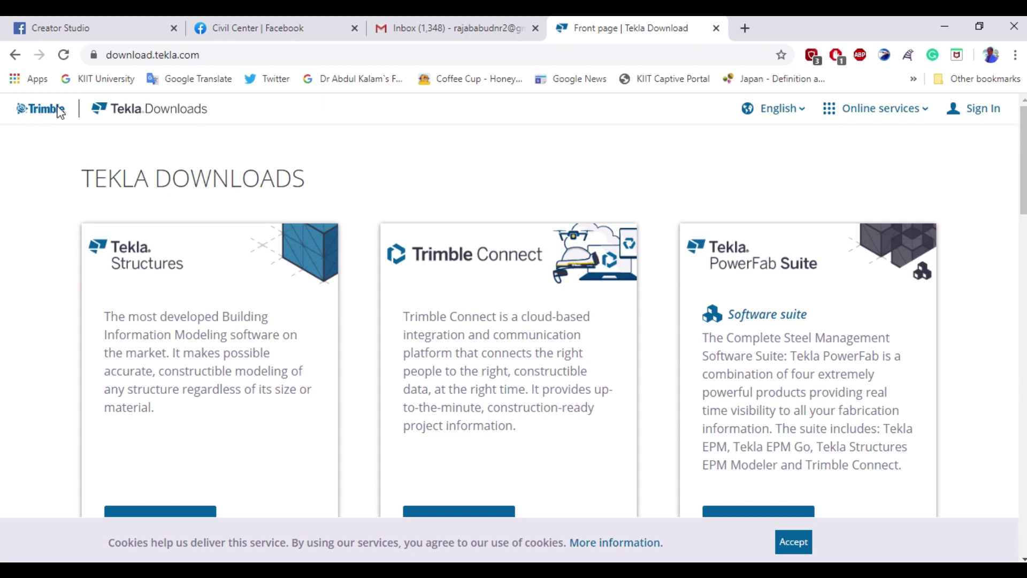
Scroll the Tekla Downloads page to the Tekla Structural Designer product card
{"action": "scroll", "coordinate": [429, 163], "scroll_direction": "down", "scroll_amount": 2}
{"action": "scroll", "coordinate": [428, 165], "scroll_direction": "down", "scroll_amount": 3}
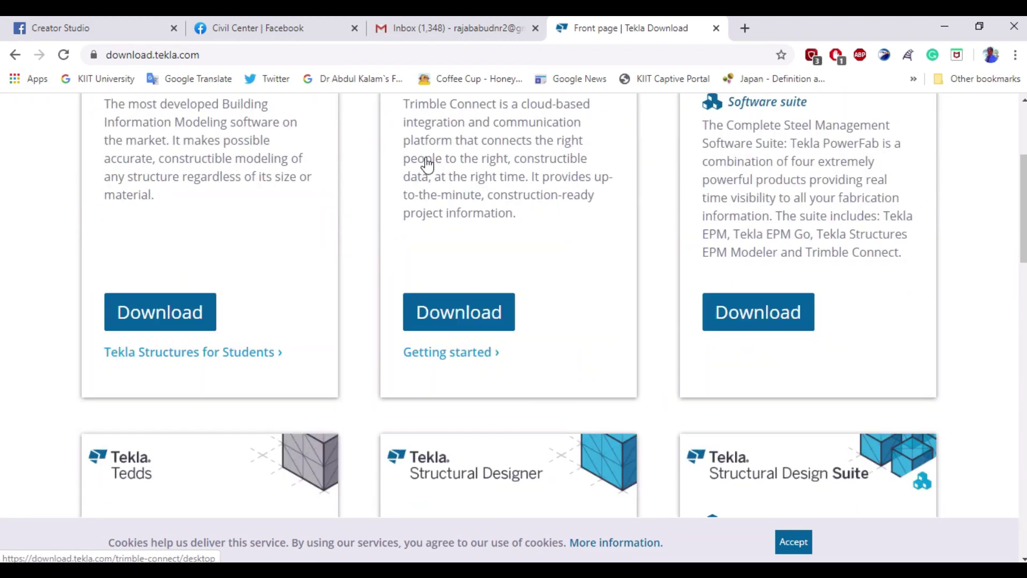
{"action": "scroll", "coordinate": [431, 171], "scroll_direction": "down", "scroll_amount": 3}
{"action": "scroll", "coordinate": [436, 187], "scroll_direction": "down", "scroll_amount": 5}
{"action": "scroll", "coordinate": [438, 194], "scroll_direction": "down", "scroll_amount": 1}
{"action": "scroll", "coordinate": [439, 193], "scroll_direction": "down", "scroll_amount": 2}
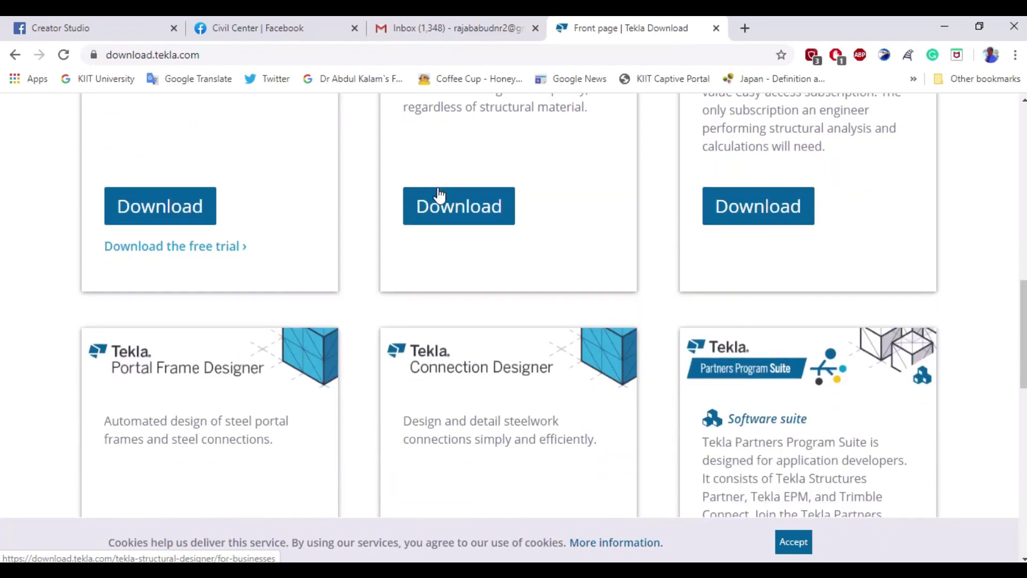
{"action": "scroll", "coordinate": [438, 194], "scroll_direction": "down", "scroll_amount": 3}
{"action": "scroll", "coordinate": [439, 194], "scroll_direction": "down", "scroll_amount": 2}
{"action": "scroll", "coordinate": [438, 194], "scroll_direction": "down", "scroll_amount": 1}
{"action": "scroll", "coordinate": [439, 194], "scroll_direction": "down", "scroll_amount": 2}
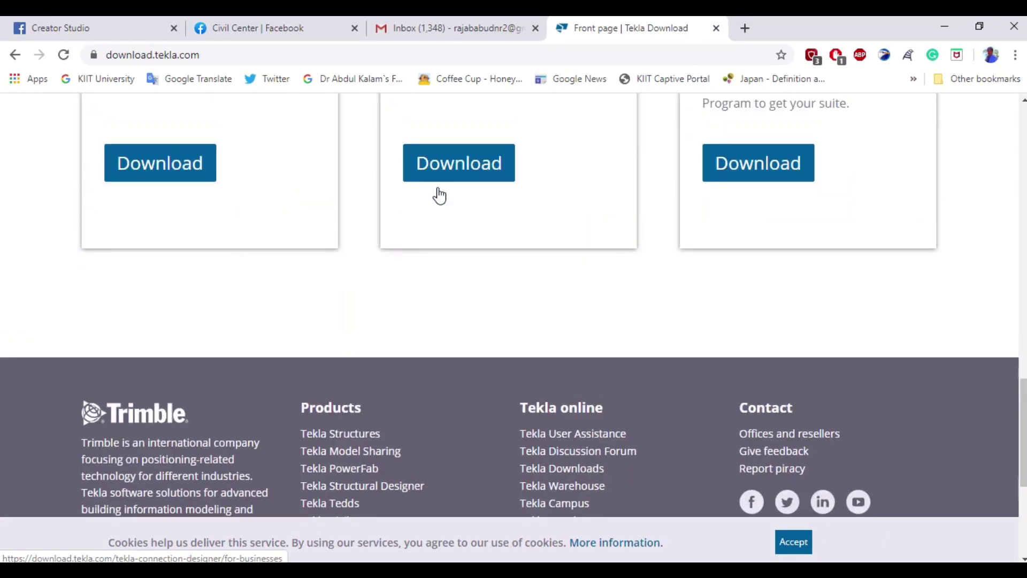
{"action": "scroll", "coordinate": [438, 194], "scroll_direction": "up", "scroll_amount": 5}
{"action": "scroll", "coordinate": [437, 195], "scroll_direction": "up", "scroll_amount": 5}
{"action": "scroll", "coordinate": [438, 196], "scroll_direction": "up", "scroll_amount": 4}
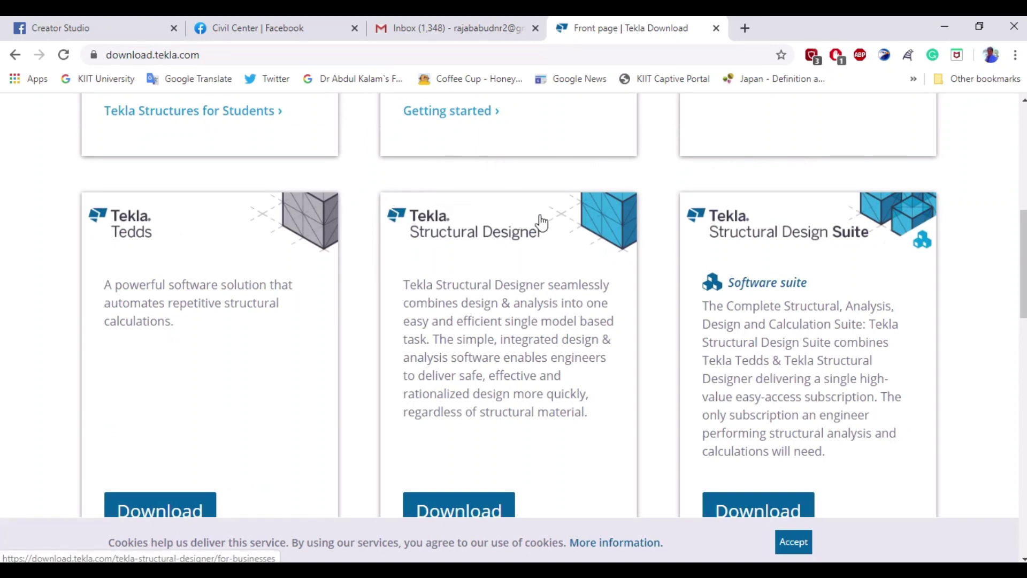
{"action": "scroll", "coordinate": [513, 349], "scroll_direction": "down", "scroll_amount": 3}
Open the Tekla Structural Designer download page and sign in to get Version 2020
{"action": "left_click", "coordinate": [458, 360]}
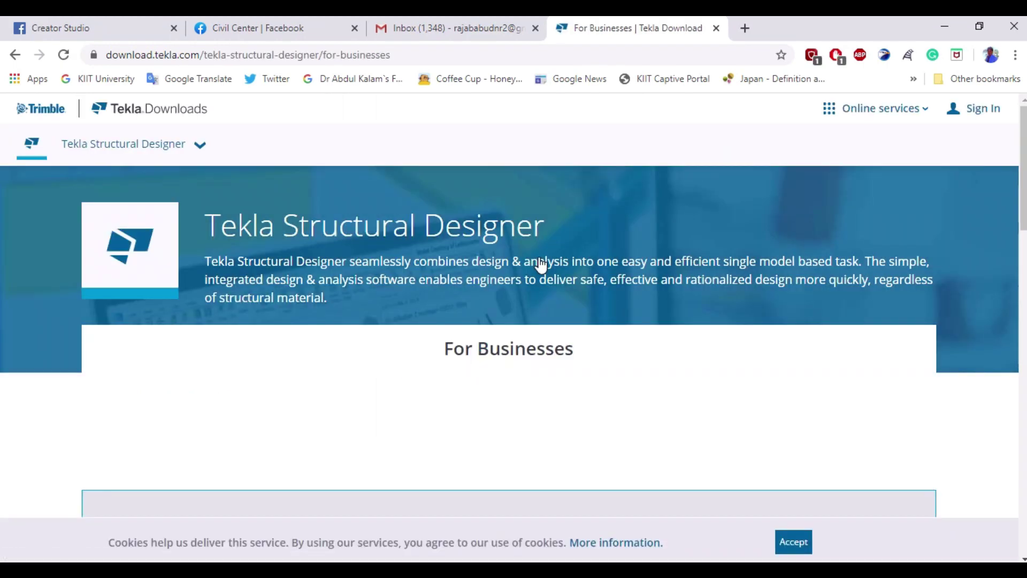
{"action": "scroll", "coordinate": [582, 337], "scroll_direction": "down", "scroll_amount": 4}
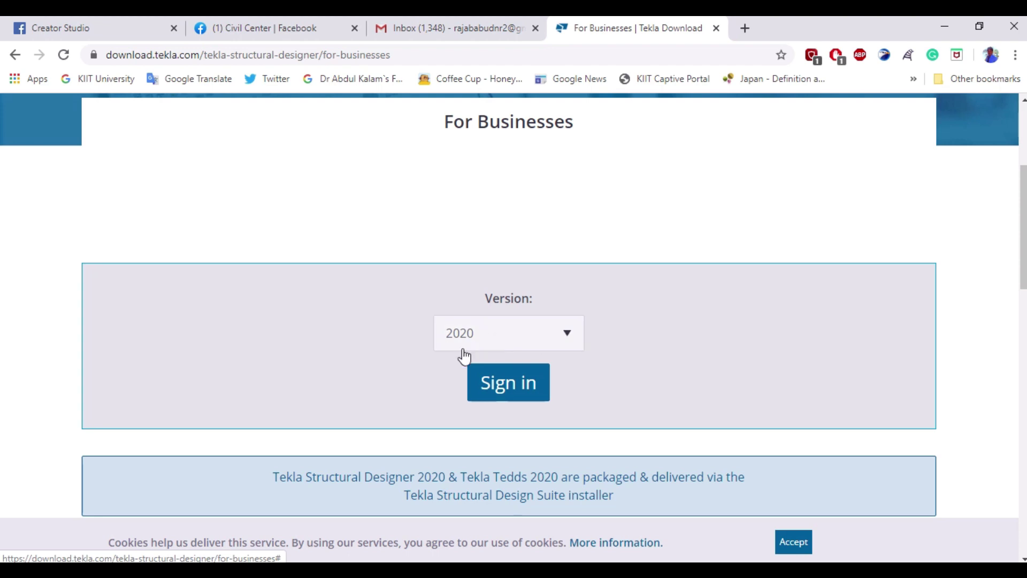
{"action": "left_click", "coordinate": [502, 390]}
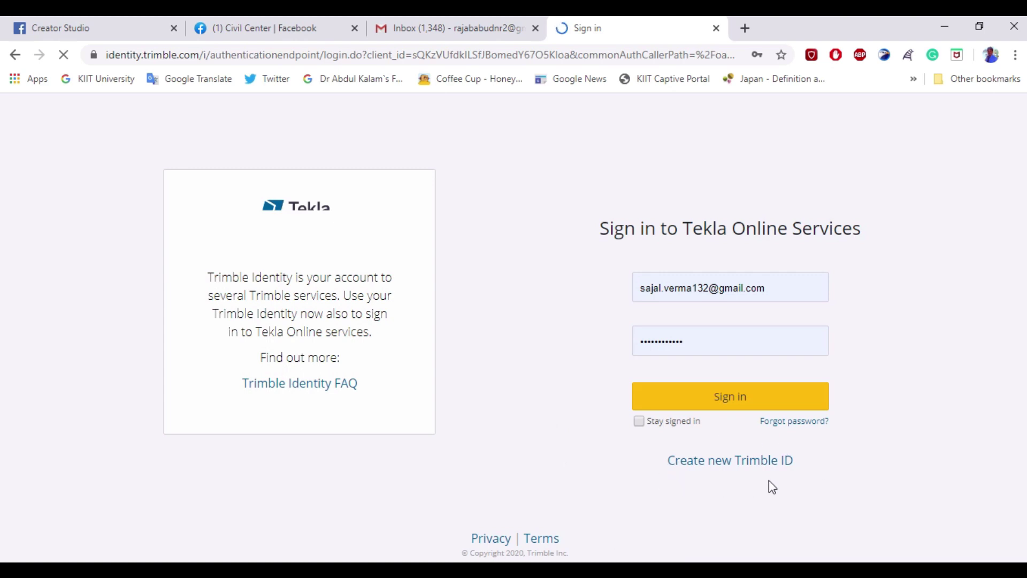
Start creating a new Trimble ID and dismiss the cookie policy notice
{"action": "left_click", "coordinate": [709, 463]}
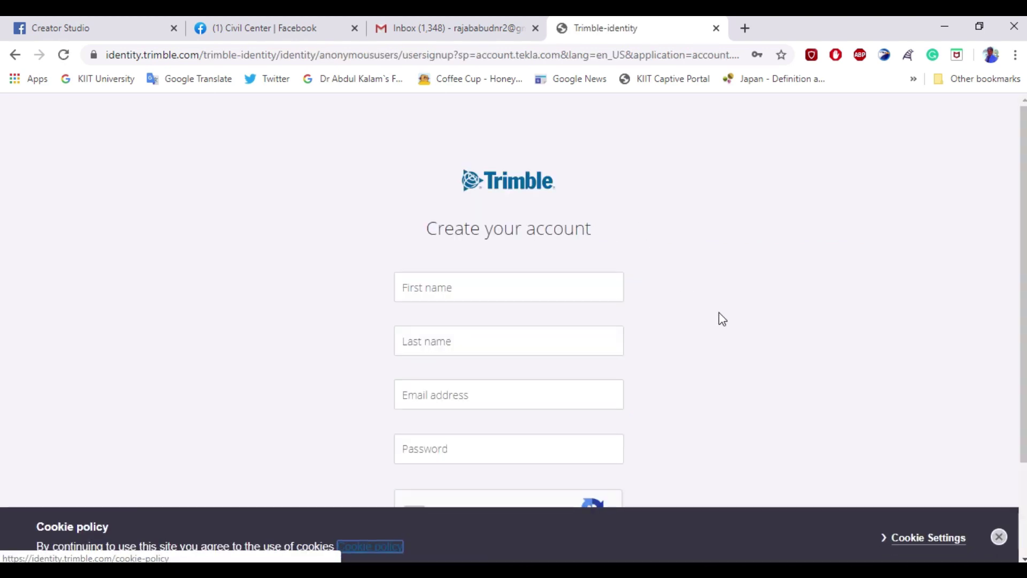
{"action": "left_click", "coordinate": [1004, 539]}
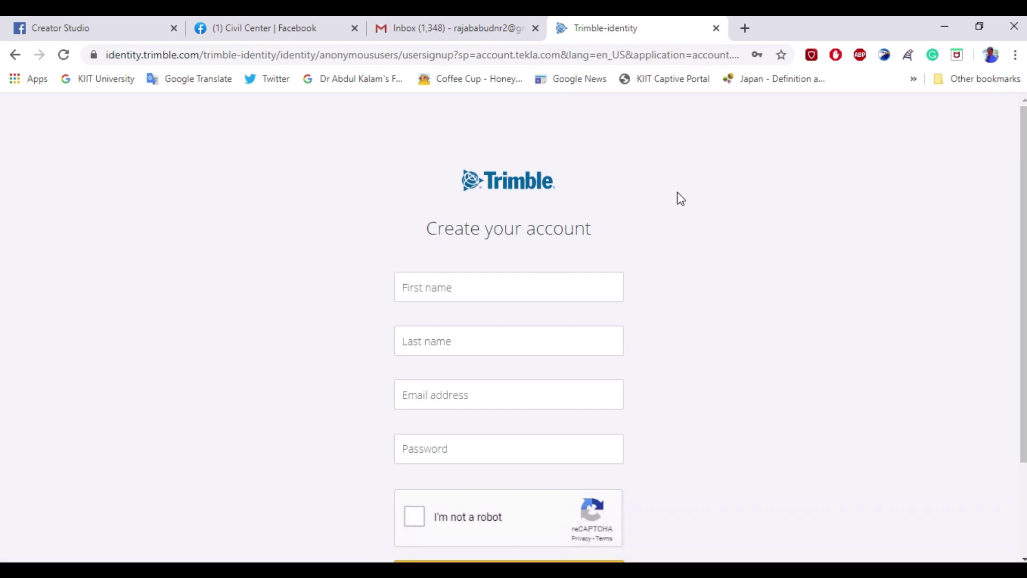
{"action": "scroll", "coordinate": [676, 330], "scroll_direction": "down", "scroll_amount": 2}
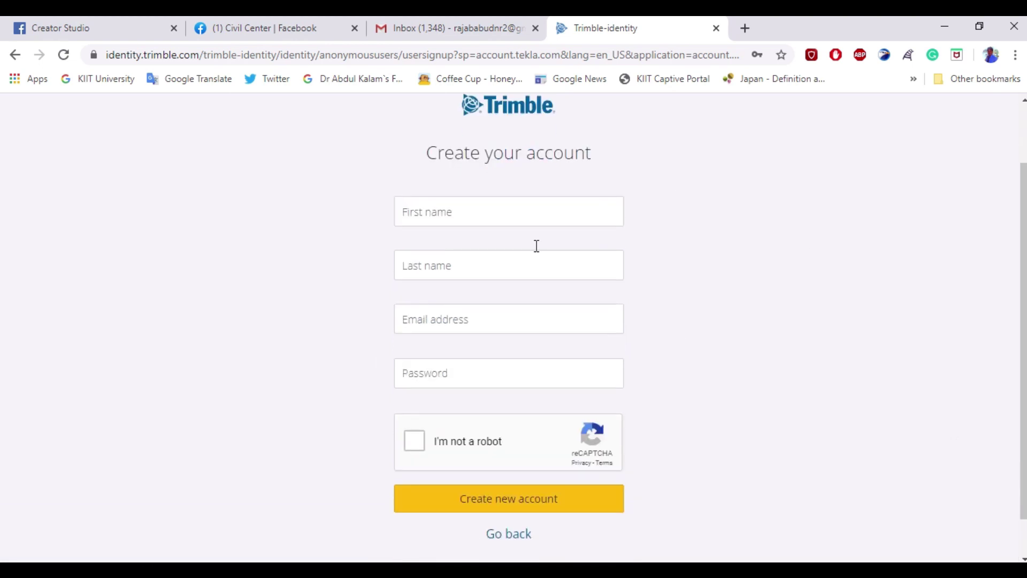
Fill in the account's first name, last name and email address, moving to Password
{"action": "left_click", "coordinate": [463, 208]}
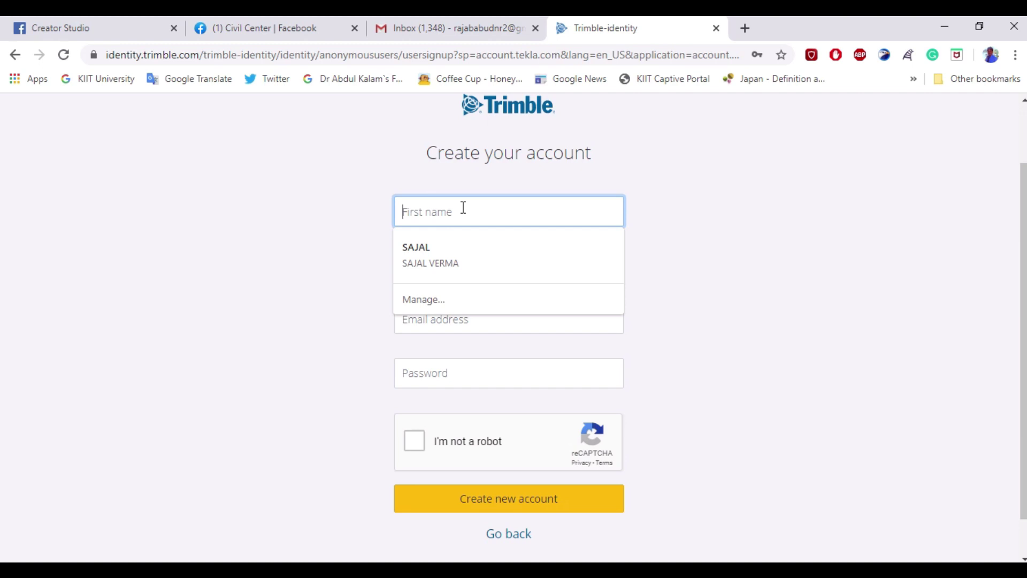
{"action": "type", "text": "r"}
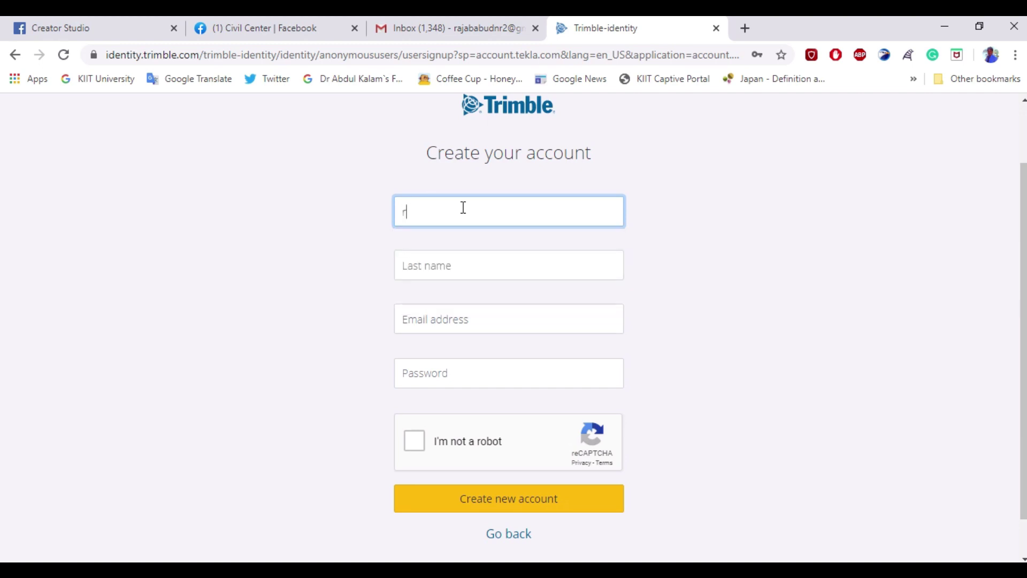
{"action": "key", "text": "BackSpace"}
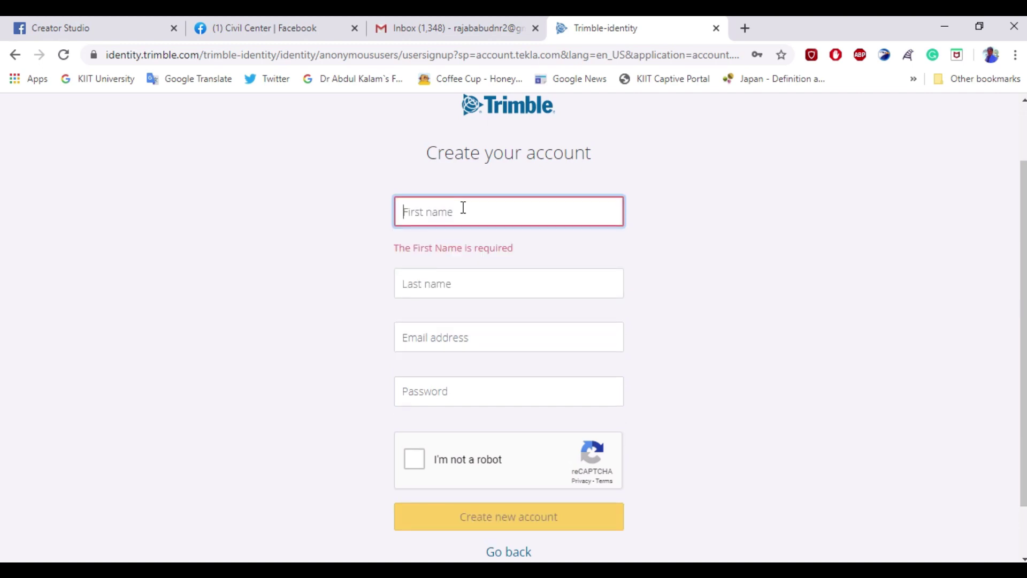
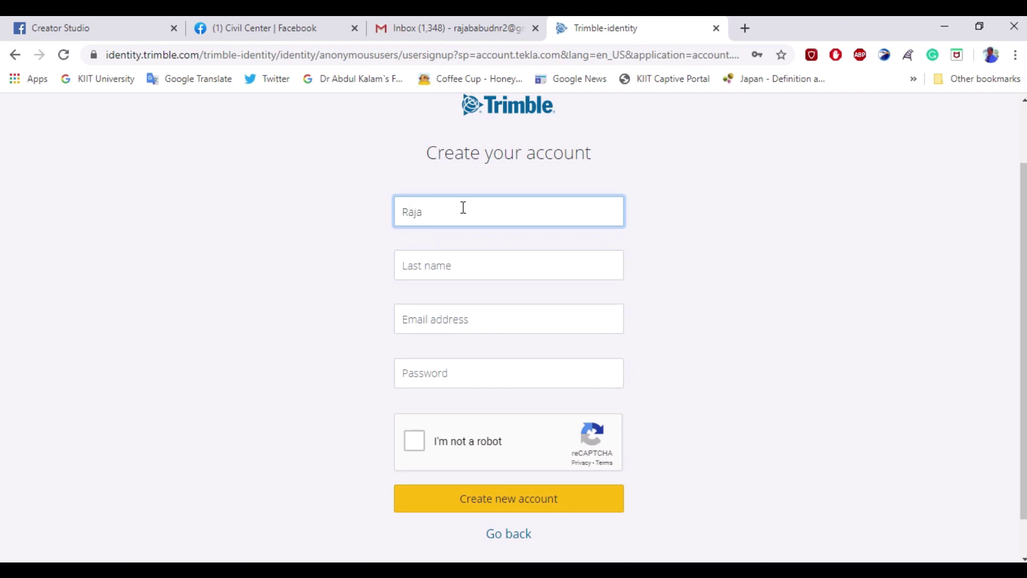
{"action": "key", "text": "Tab"}
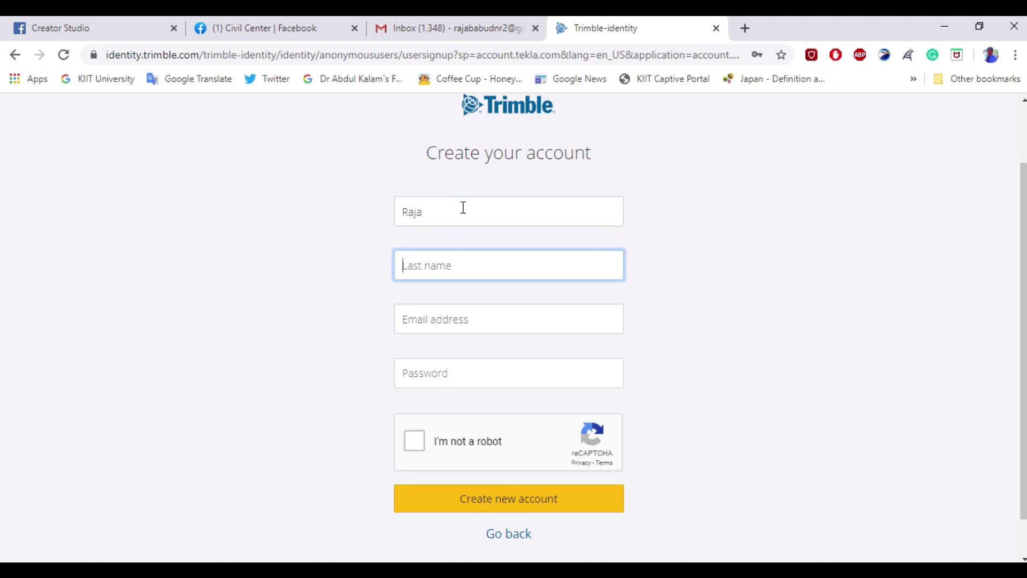
{"action": "key", "text": "Tab"}
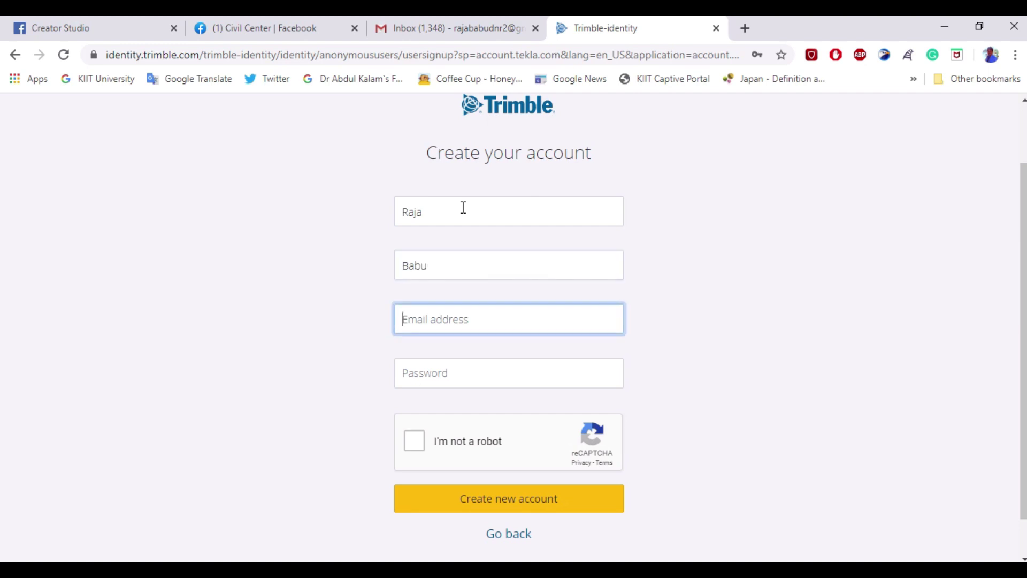
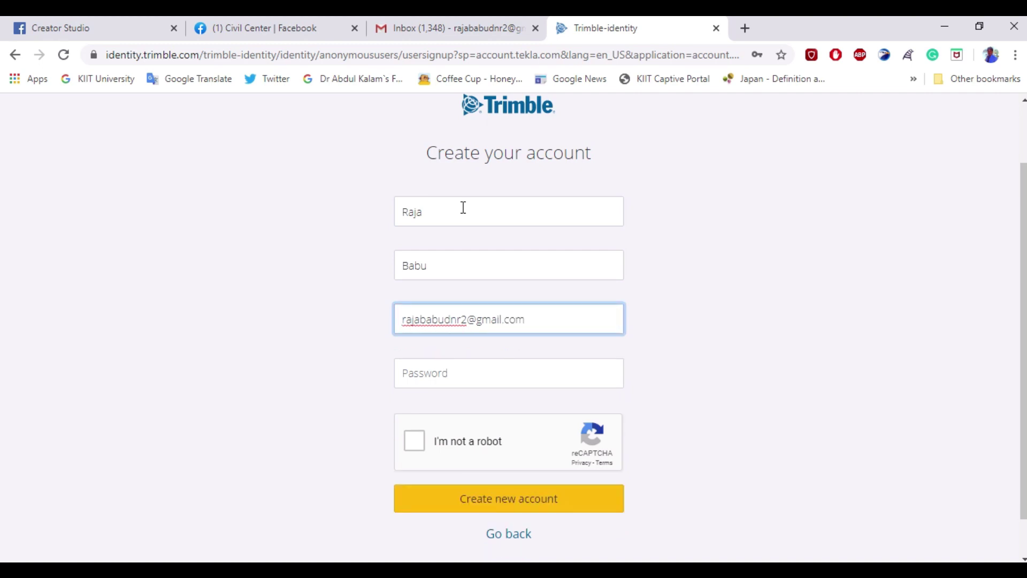
{"action": "key", "text": "Tab"}
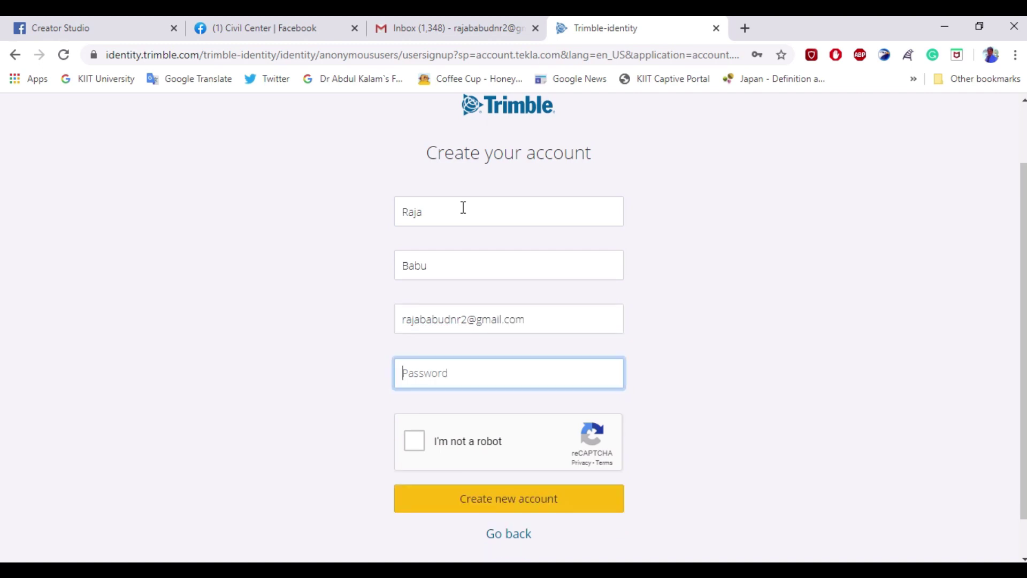
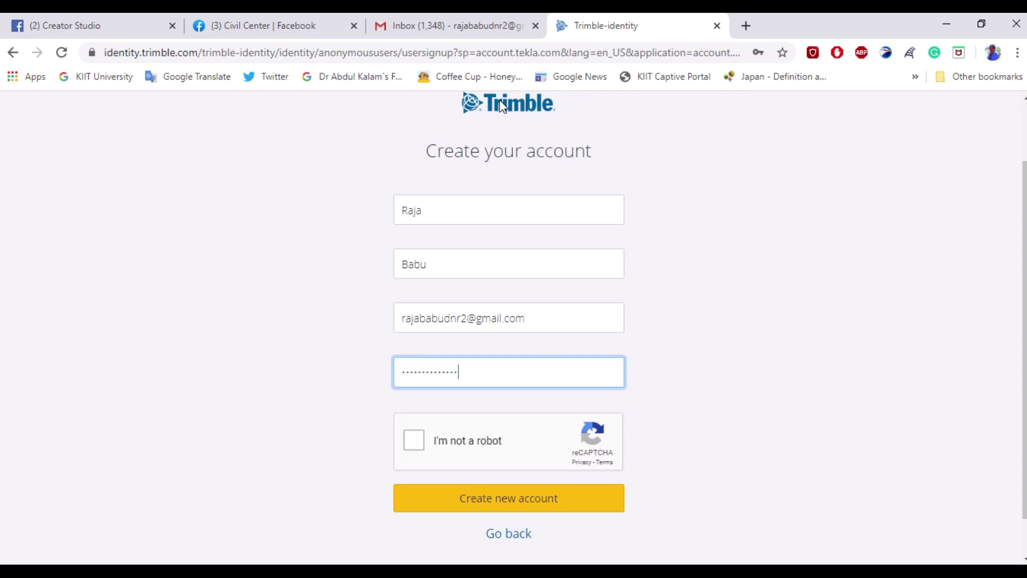
Pass the 'I'm not a robot' check and submit the new Trimble account
{"action": "left_click", "coordinate": [413, 440]}
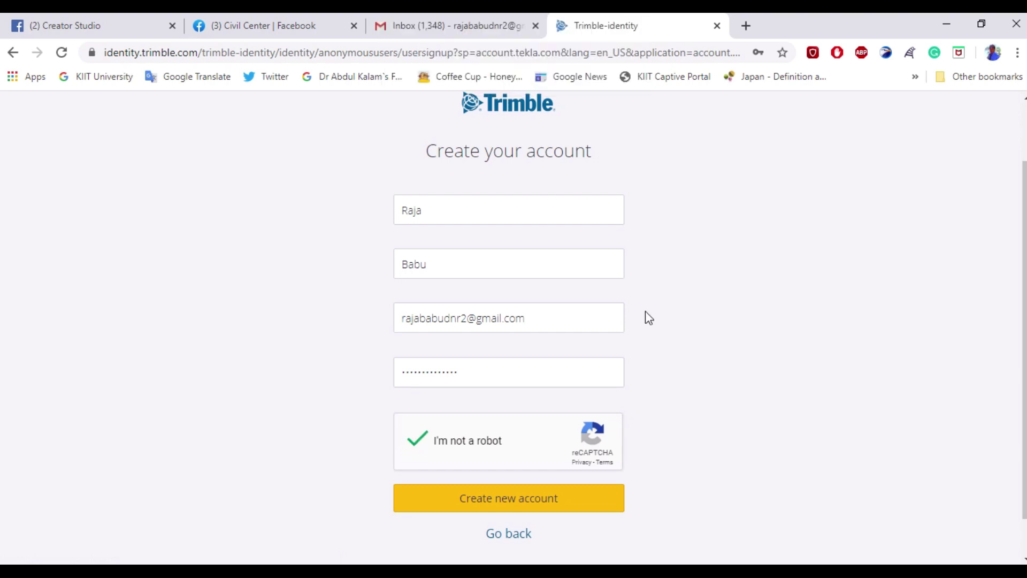
{"action": "left_click", "coordinate": [478, 499]}
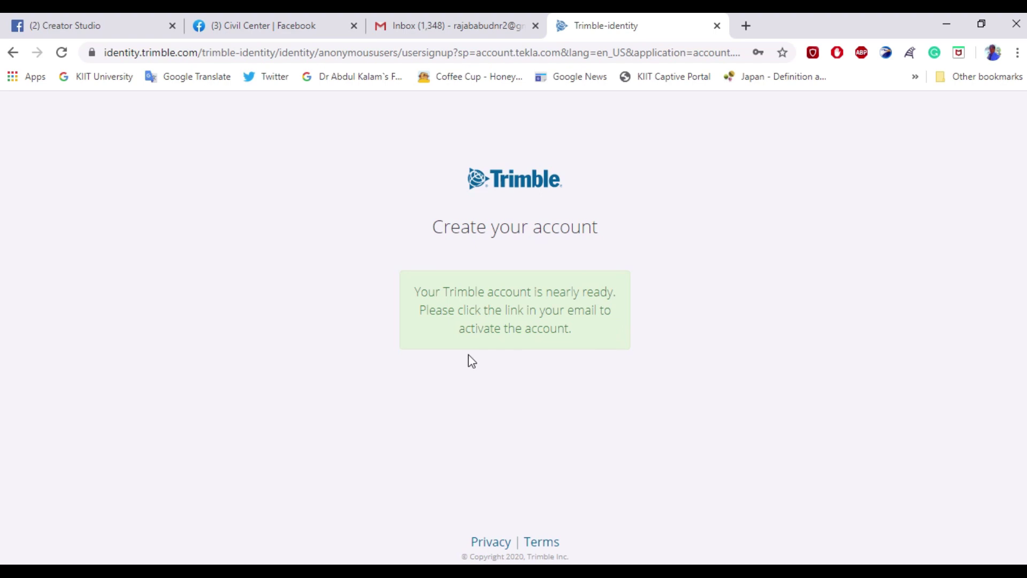
Open the 'Trimble Account Created' email in the refreshed Gmail inbox to activate the Trimble ID
{"action": "left_click", "coordinate": [465, 26]}
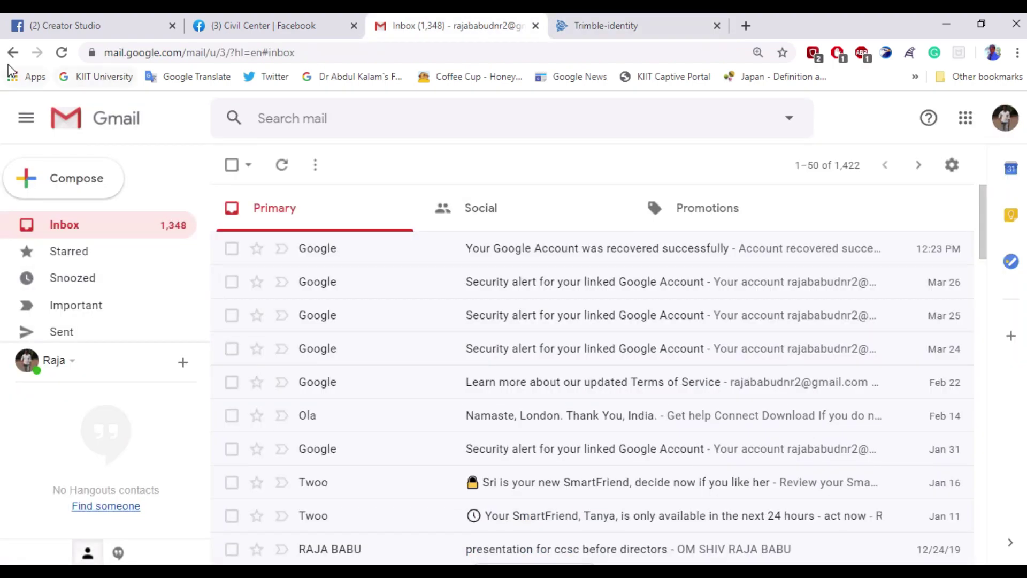
{"action": "left_click", "coordinate": [61, 51]}
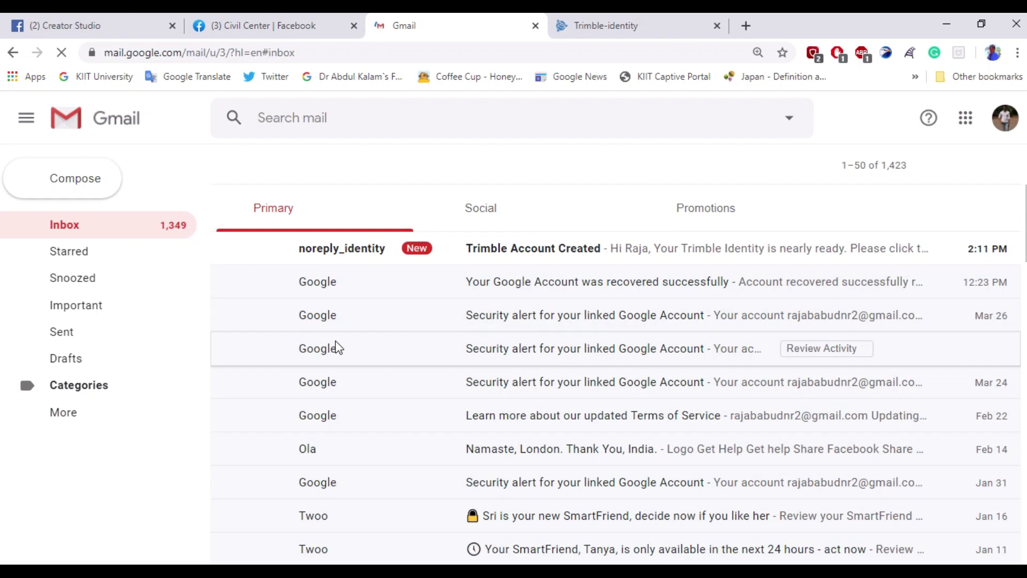
{"action": "left_click", "coordinate": [496, 252]}
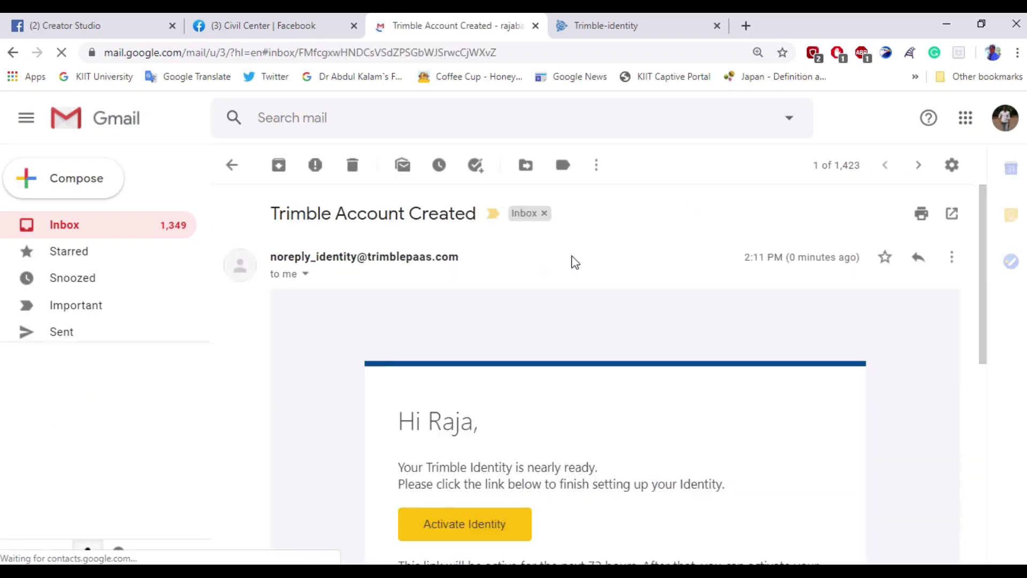
{"action": "scroll", "coordinate": [443, 405], "scroll_direction": "down", "scroll_amount": 2}
{"action": "scroll", "coordinate": [623, 354], "scroll_direction": "down", "scroll_amount": 1}
{"action": "scroll", "coordinate": [623, 354], "scroll_direction": "down", "scroll_amount": 2}
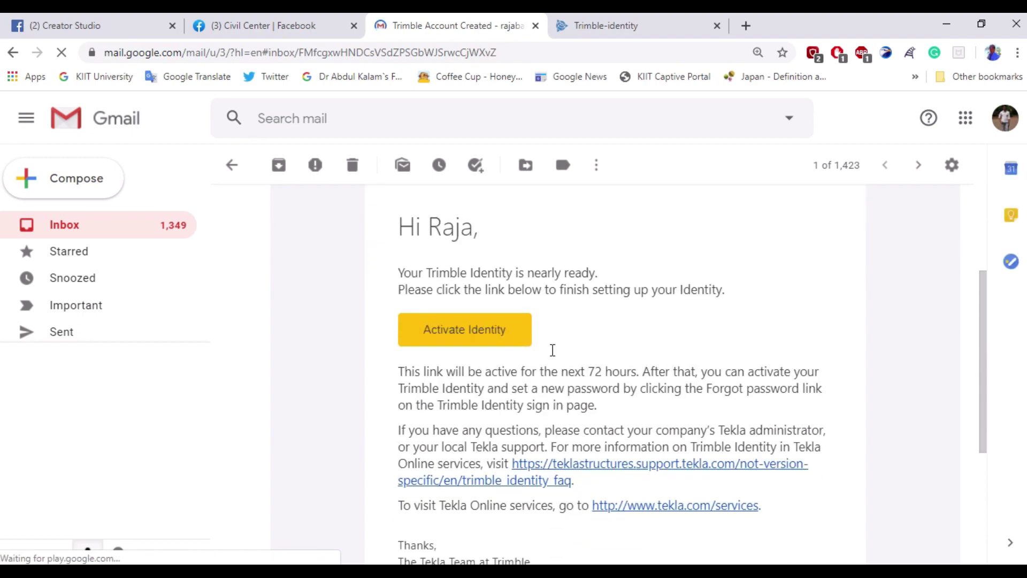
{"action": "scroll", "coordinate": [623, 367], "scroll_direction": "down", "scroll_amount": 3}
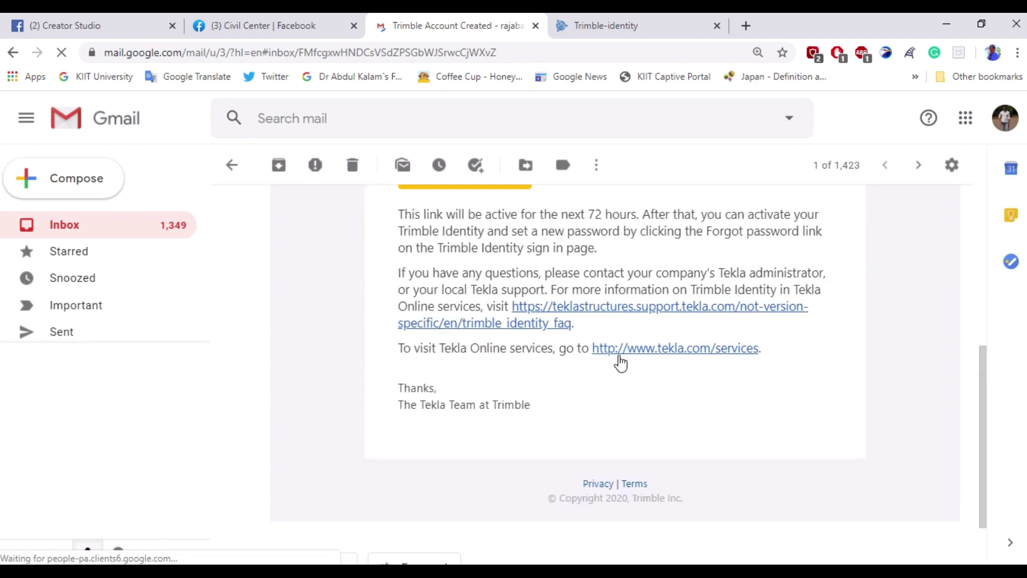
{"action": "scroll", "coordinate": [621, 302], "scroll_direction": "up", "scroll_amount": 1}
{"action": "scroll", "coordinate": [535, 348], "scroll_direction": "up", "scroll_amount": 1}
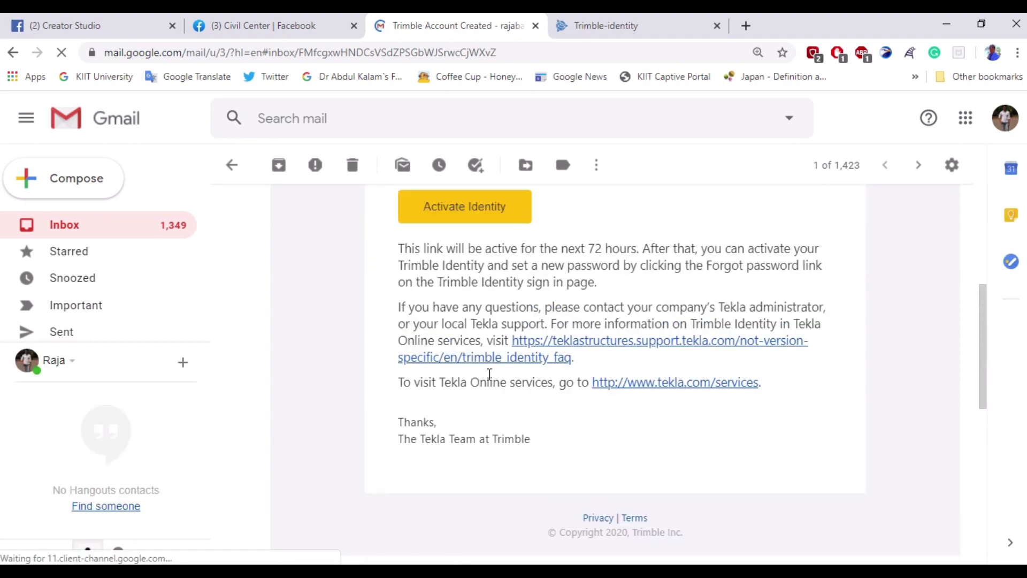
{"action": "scroll", "coordinate": [498, 327], "scroll_direction": "up", "scroll_amount": 2}
{"action": "scroll", "coordinate": [500, 332], "scroll_direction": "up", "scroll_amount": 1}
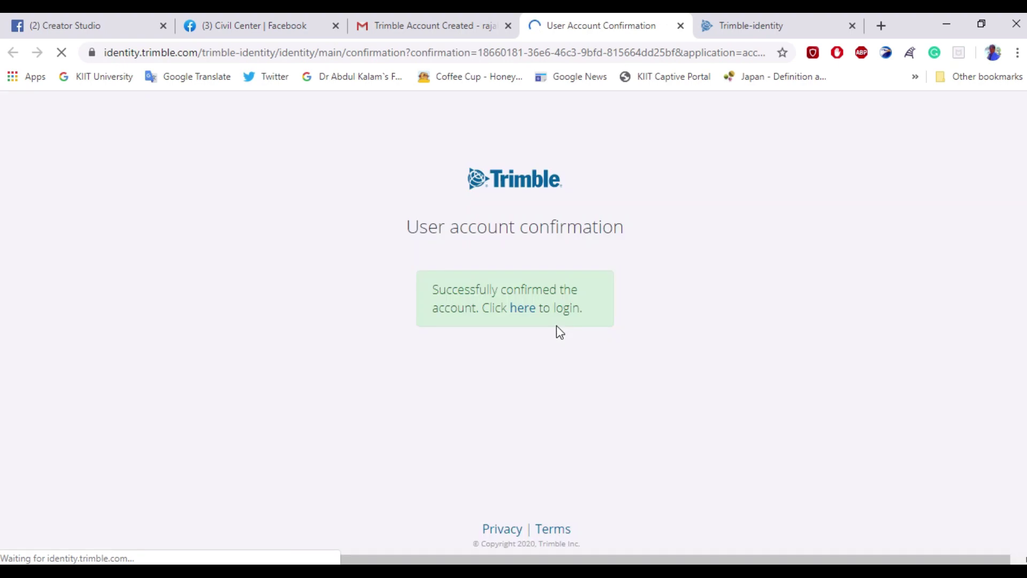
Sign in to Tekla Online Services with the new account's email and password
{"action": "left_click", "coordinate": [522, 315]}
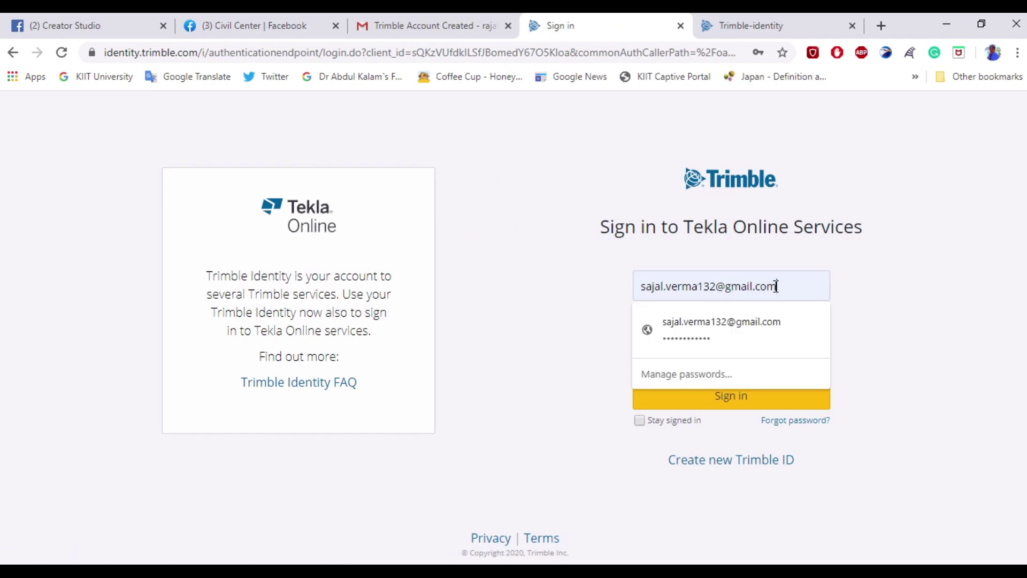
{"action": "left_click_drag", "start_coordinate": [775, 288], "coordinate": [582, 323]}
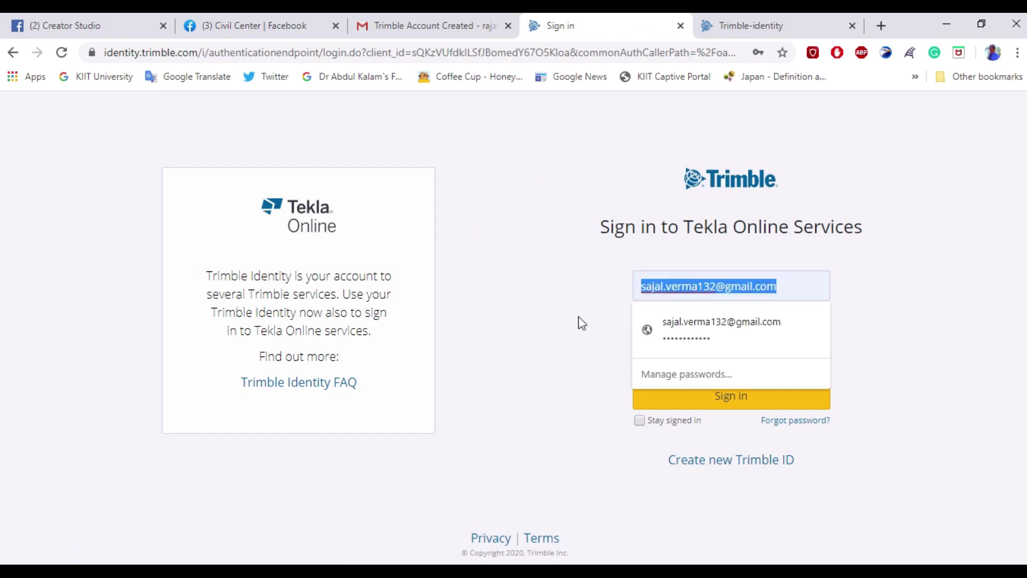
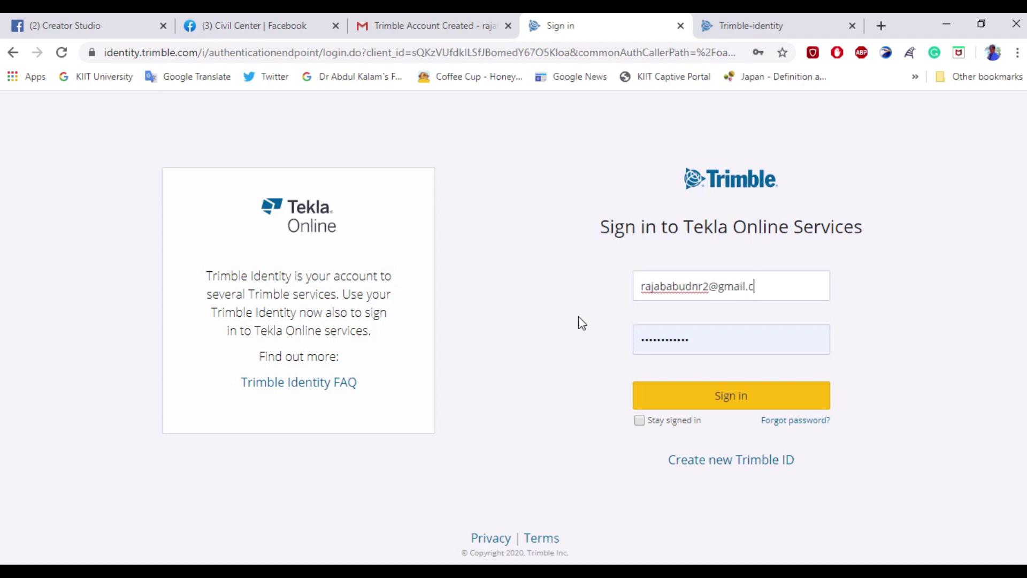
{"action": "key", "text": "Tab"}
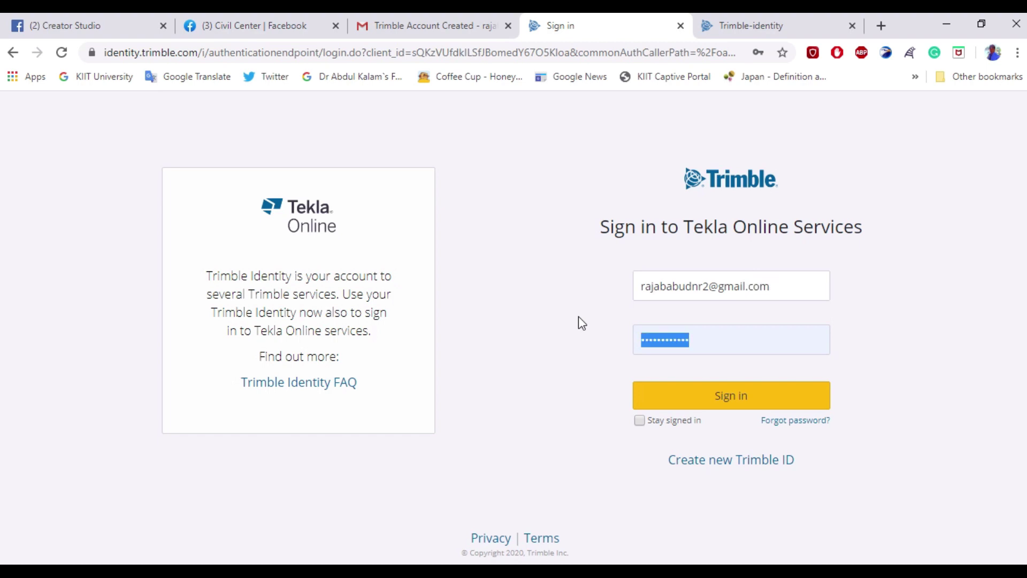
{"action": "type", "text": "••"}
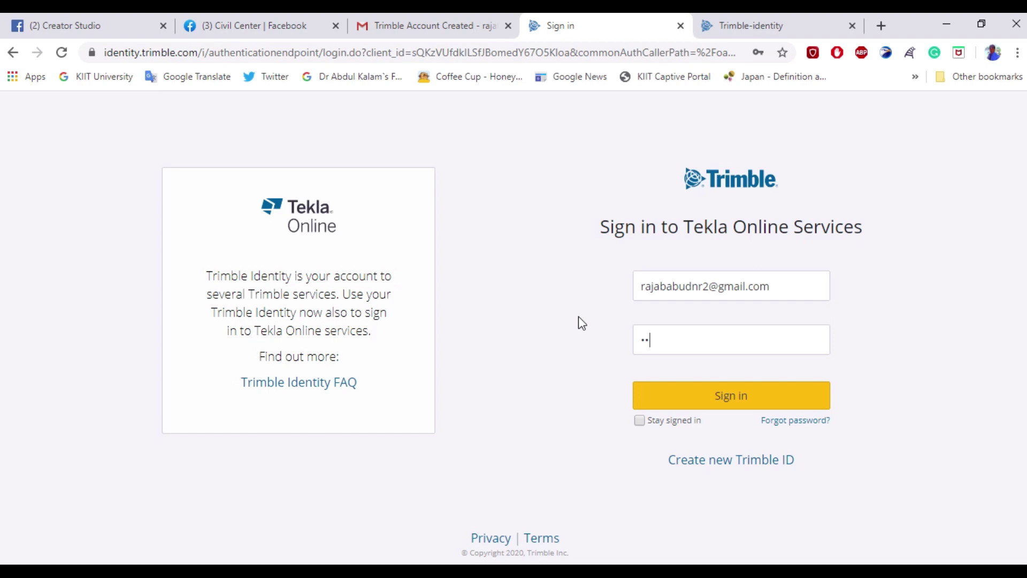
{"action": "type", "text": "••••••••"}
{"action": "type", "text": "•••••"}
{"action": "left_click", "coordinate": [726, 410]}
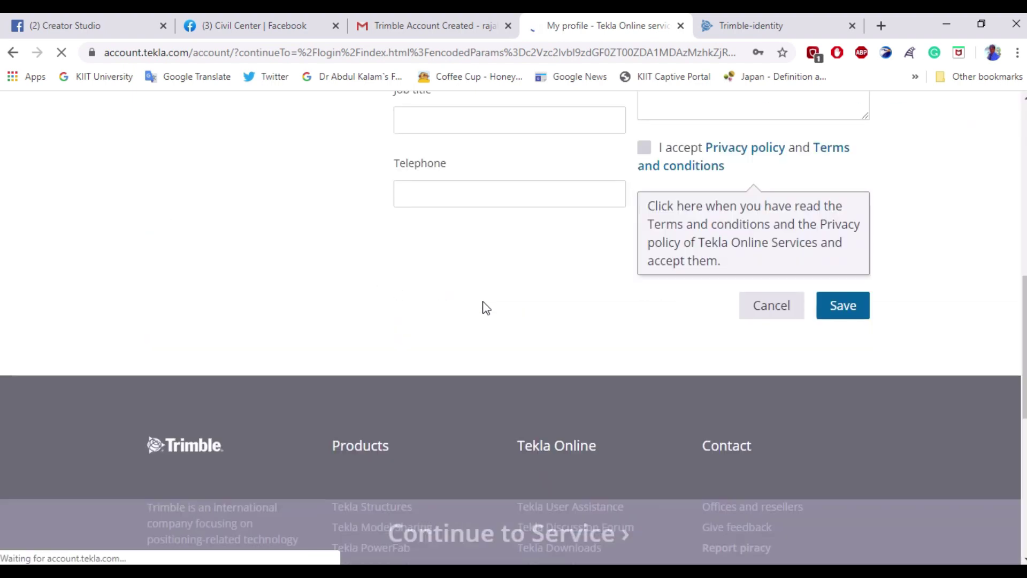
Scroll back to the top of the My Profile form
{"action": "scroll", "coordinate": [478, 382], "scroll_direction": "up", "scroll_amount": 1}
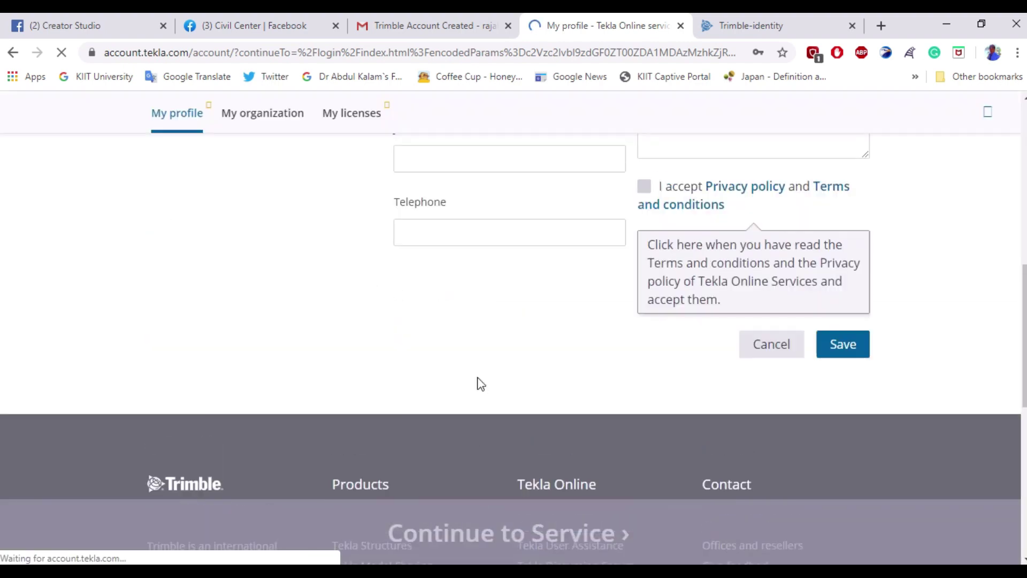
{"action": "scroll", "coordinate": [477, 382], "scroll_direction": "up", "scroll_amount": 3}
{"action": "scroll", "coordinate": [478, 382], "scroll_direction": "up", "scroll_amount": 2}
{"action": "scroll", "coordinate": [478, 382], "scroll_direction": "up", "scroll_amount": 4}
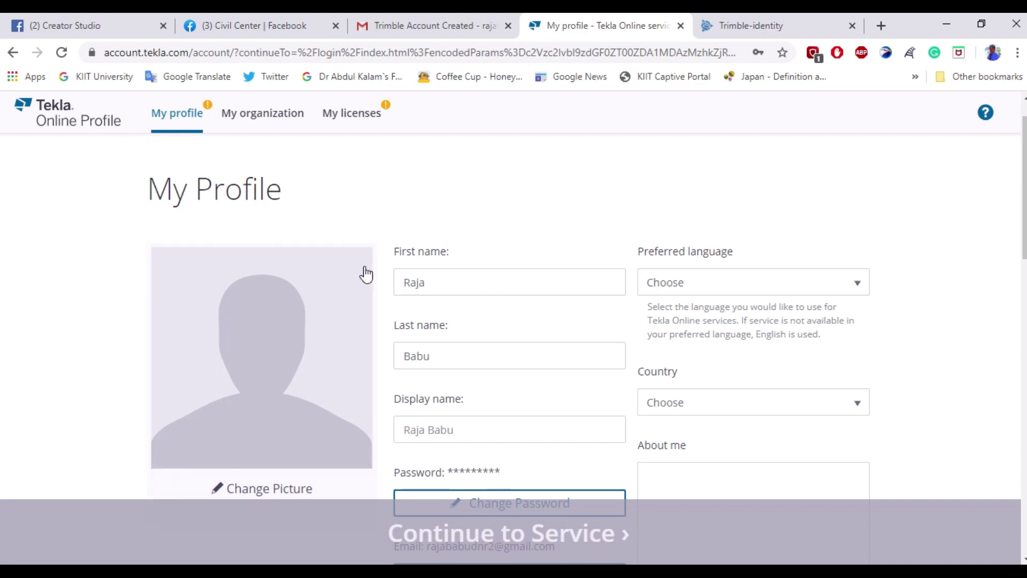
Set the preferred language to English and the country to India
{"action": "left_click", "coordinate": [730, 282]}
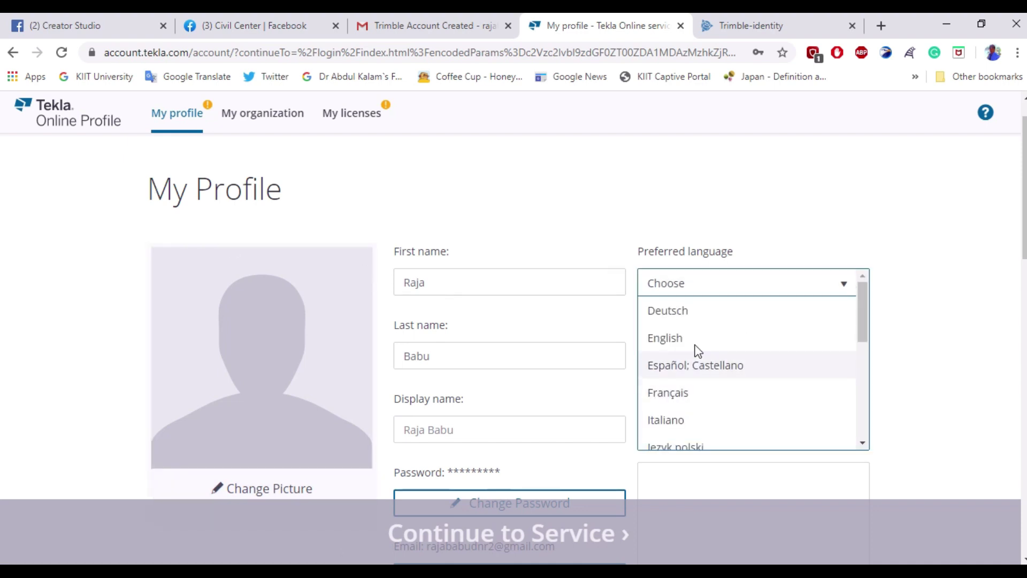
{"action": "left_click", "coordinate": [695, 337]}
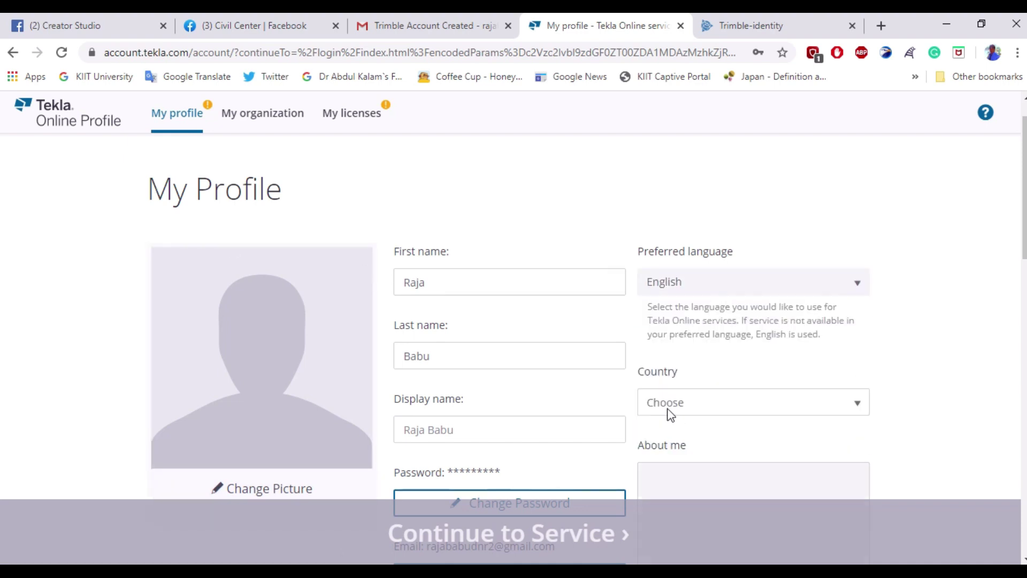
{"action": "left_click", "coordinate": [712, 407]}
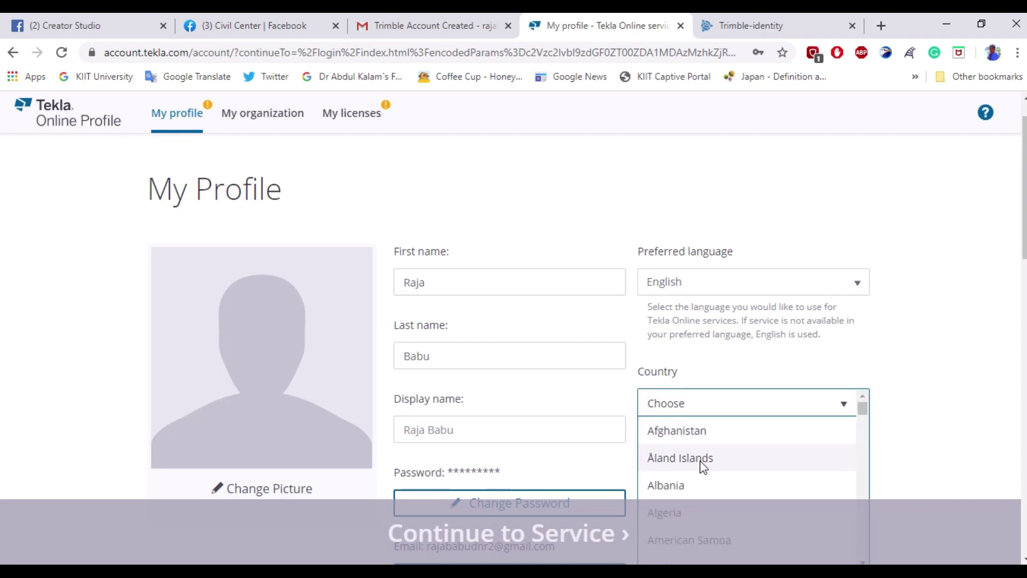
{"action": "scroll", "coordinate": [702, 462], "scroll_direction": "down", "scroll_amount": 3}
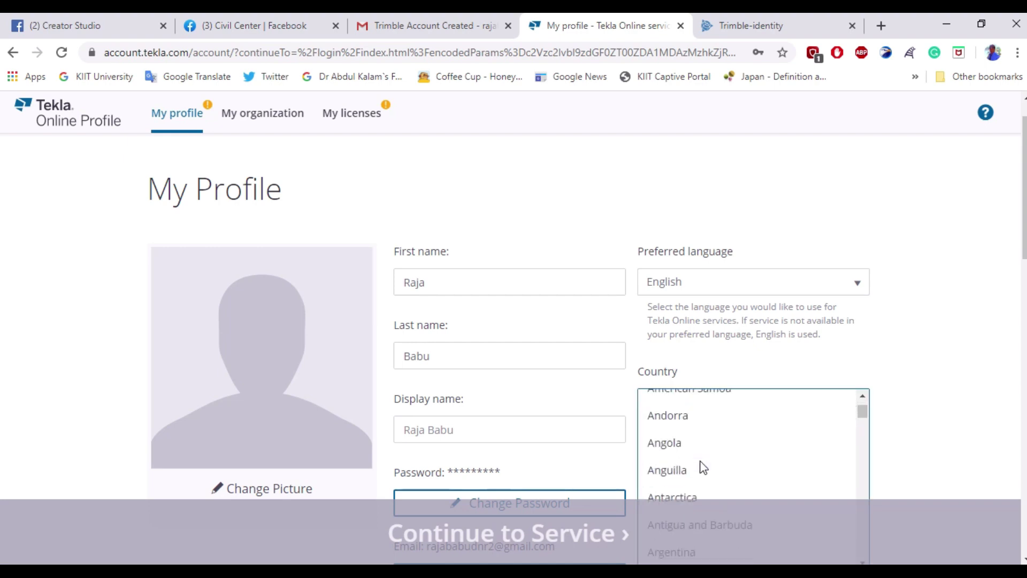
{"action": "key", "text": "i"}
{"action": "left_click", "coordinate": [700, 437]}
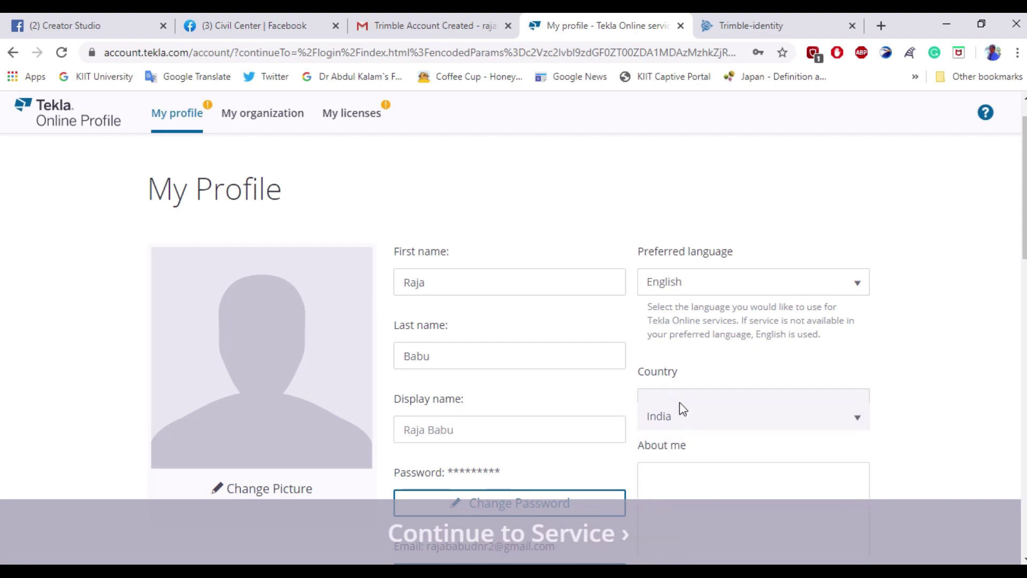
Accept the privacy policy and terms and save the profile
{"action": "scroll", "coordinate": [680, 375], "scroll_direction": "down", "scroll_amount": 1}
{"action": "scroll", "coordinate": [679, 351], "scroll_direction": "down", "scroll_amount": 2}
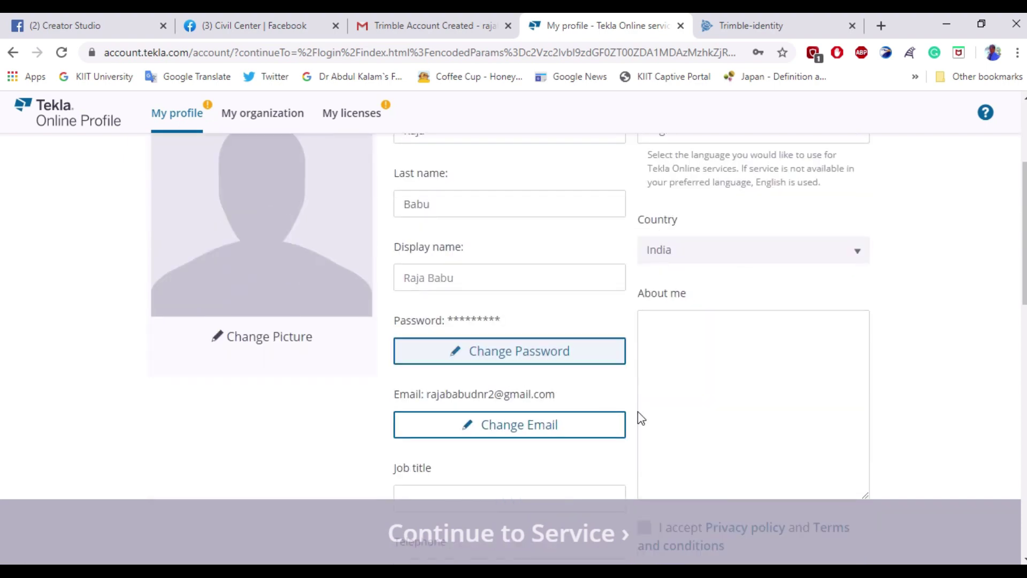
{"action": "scroll", "coordinate": [584, 395], "scroll_direction": "down", "scroll_amount": 1}
{"action": "scroll", "coordinate": [579, 362], "scroll_direction": "down", "scroll_amount": 3}
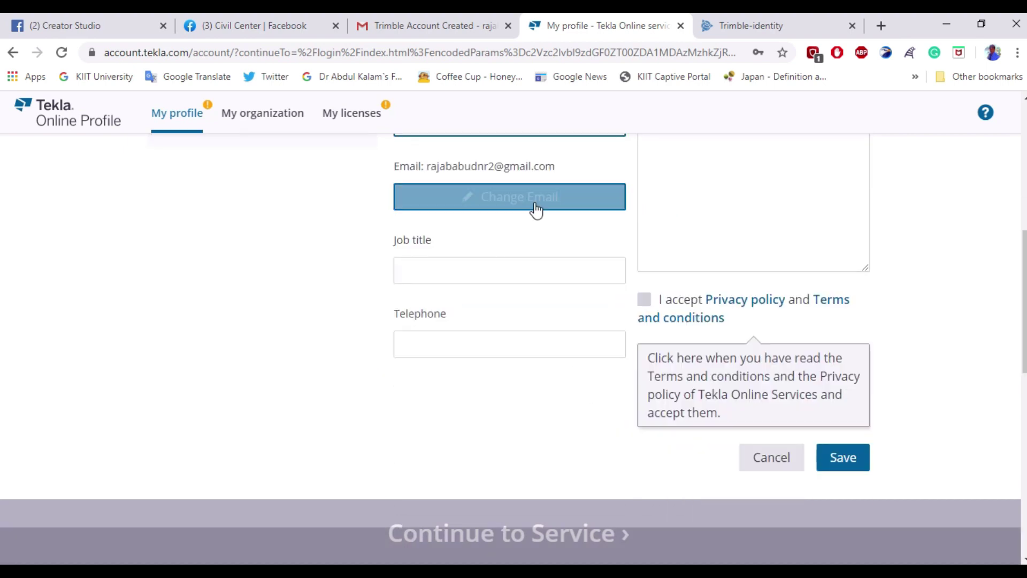
{"action": "left_click", "coordinate": [645, 299]}
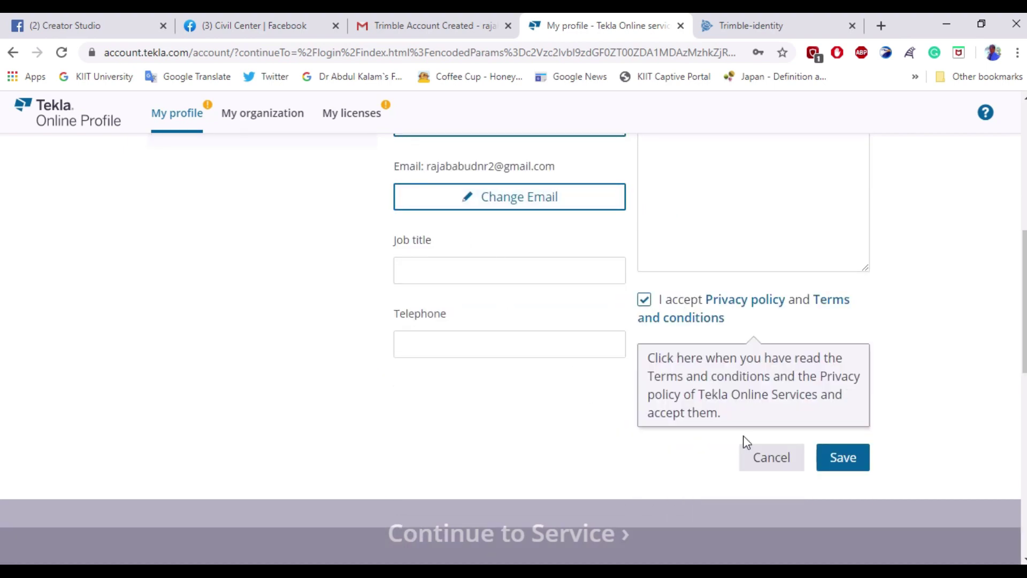
{"action": "scroll", "coordinate": [744, 435], "scroll_direction": "up", "scroll_amount": 4}
{"action": "scroll", "coordinate": [743, 435], "scroll_direction": "down", "scroll_amount": 4}
{"action": "scroll", "coordinate": [641, 283], "scroll_direction": "up", "scroll_amount": 5}
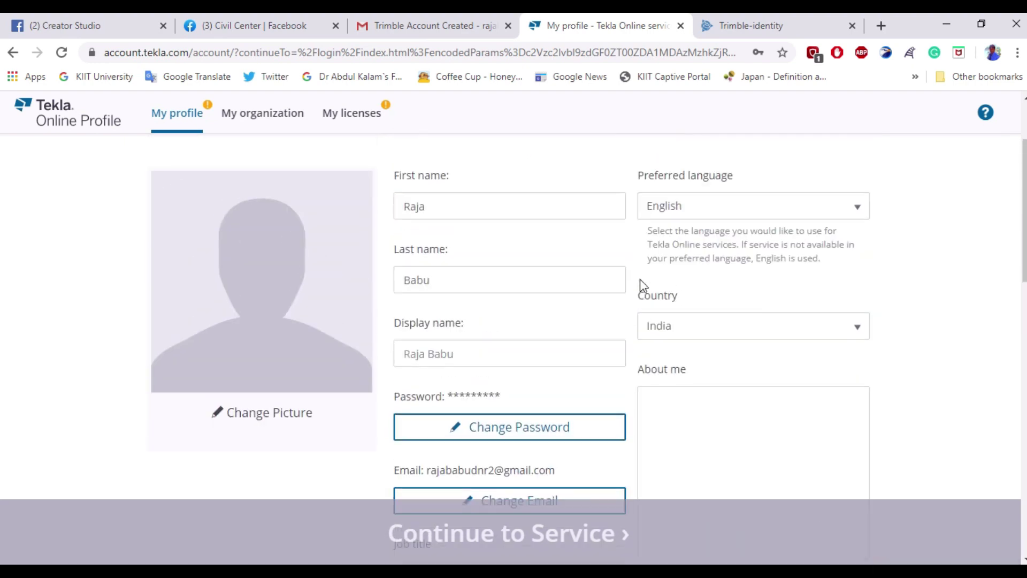
{"action": "scroll", "coordinate": [641, 285], "scroll_direction": "down", "scroll_amount": 4}
{"action": "scroll", "coordinate": [642, 284], "scroll_direction": "down", "scroll_amount": 3}
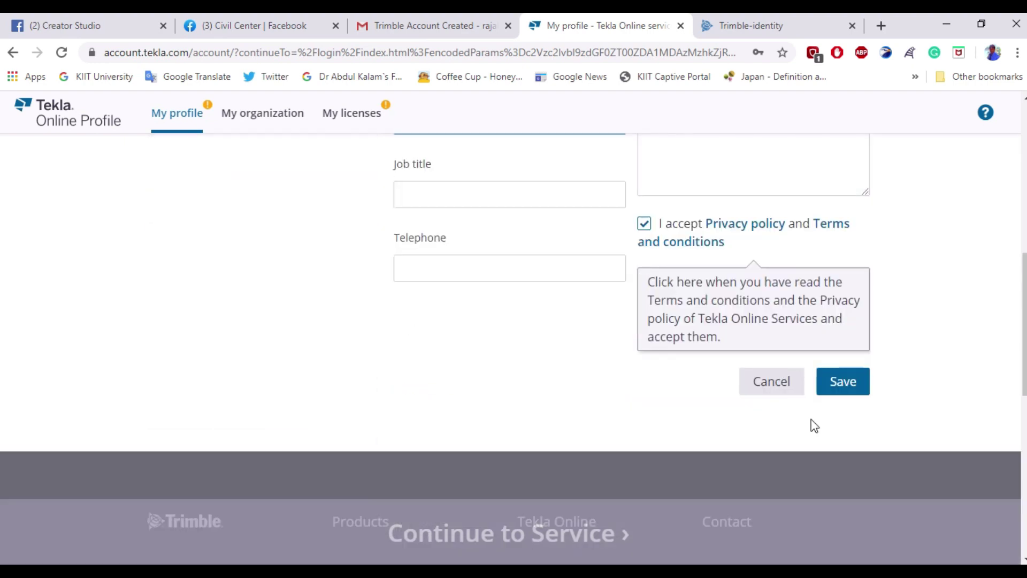
{"action": "left_click", "coordinate": [843, 390]}
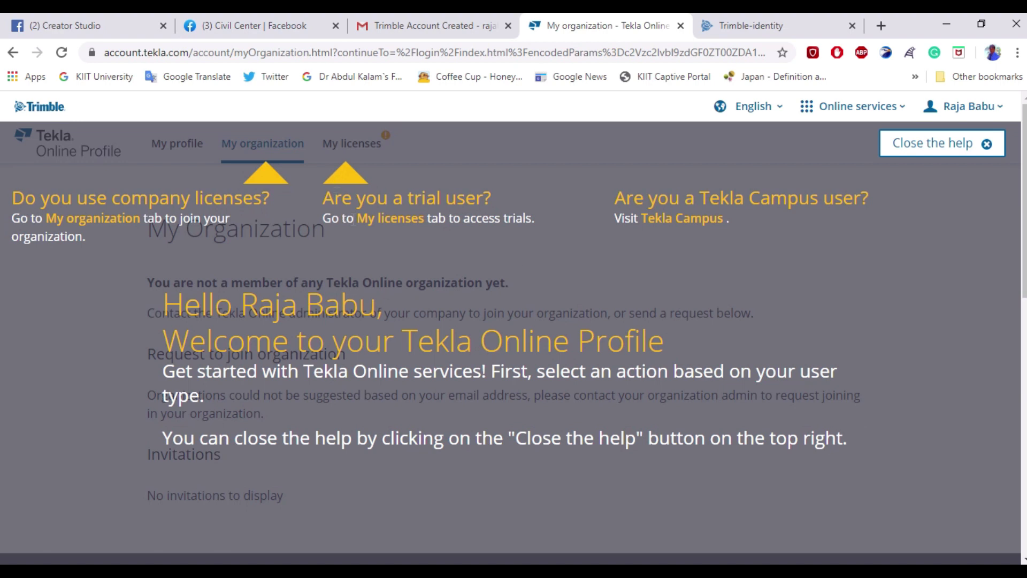
Close the welcome help overlay on the My Organization page
{"action": "left_click", "coordinate": [934, 144]}
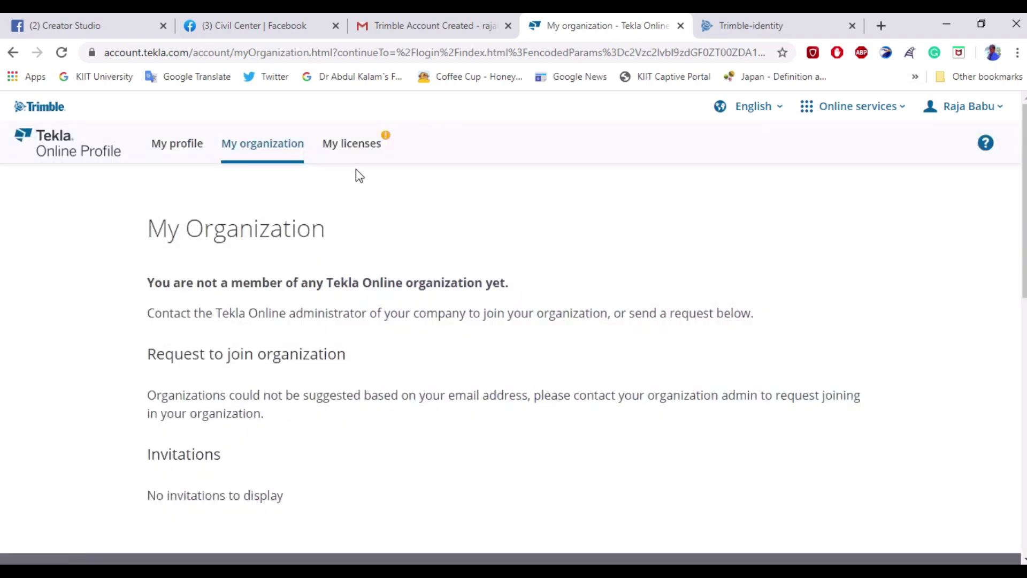
Open My Licenses and review the 45-day Tekla Tedds 2020 Trial and empty licenses list
{"action": "left_click", "coordinate": [357, 142]}
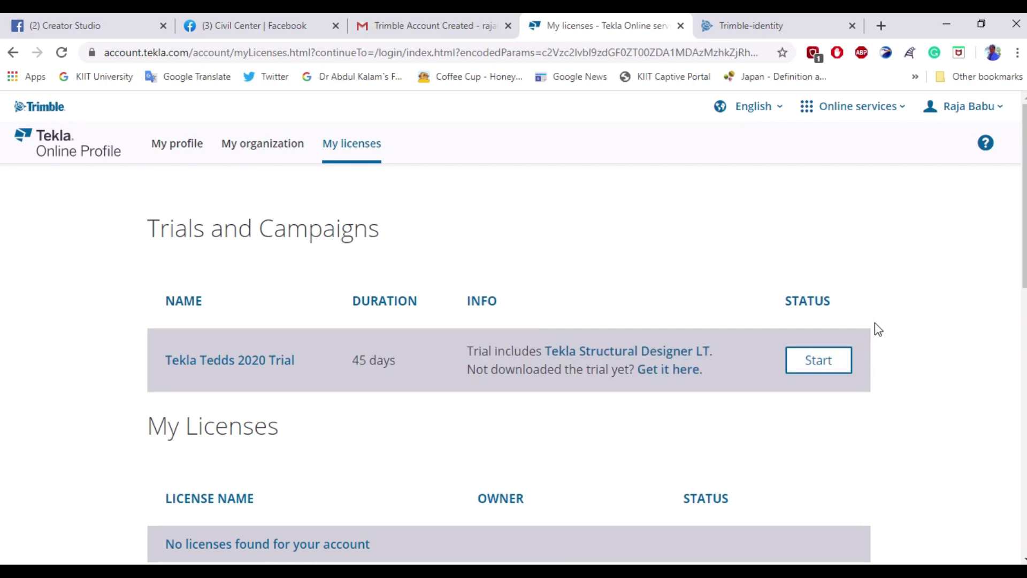
{"action": "scroll", "coordinate": [876, 323], "scroll_direction": "down", "scroll_amount": 2}
{"action": "scroll", "coordinate": [875, 324], "scroll_direction": "down", "scroll_amount": 1}
{"action": "scroll", "coordinate": [875, 324], "scroll_direction": "down", "scroll_amount": 1}
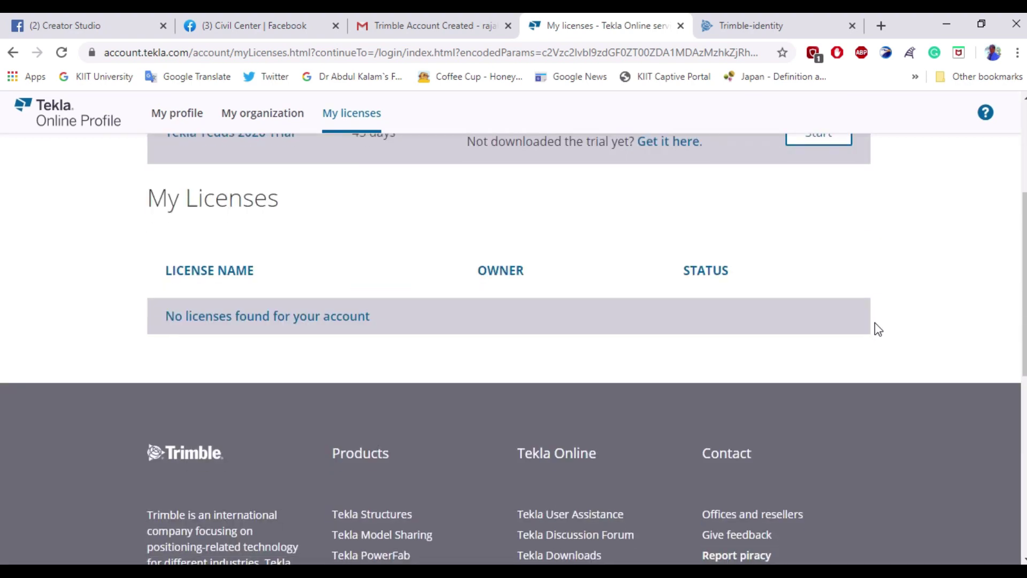
{"action": "scroll", "coordinate": [379, 321], "scroll_direction": "up", "scroll_amount": 1}
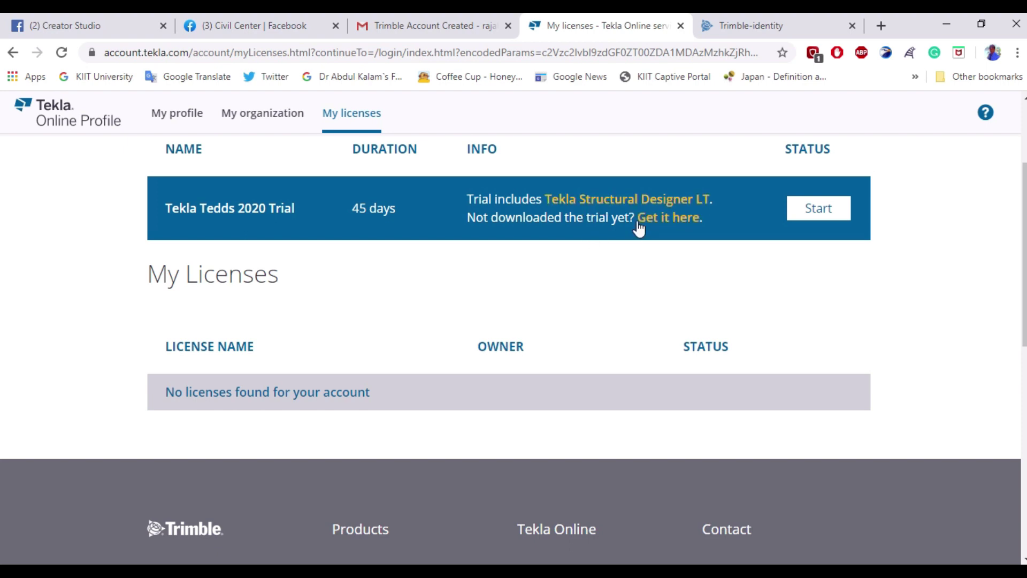
Start the Tekla Tedds 2020 Trial after accepting its terms and conditions
{"action": "left_click", "coordinate": [813, 214]}
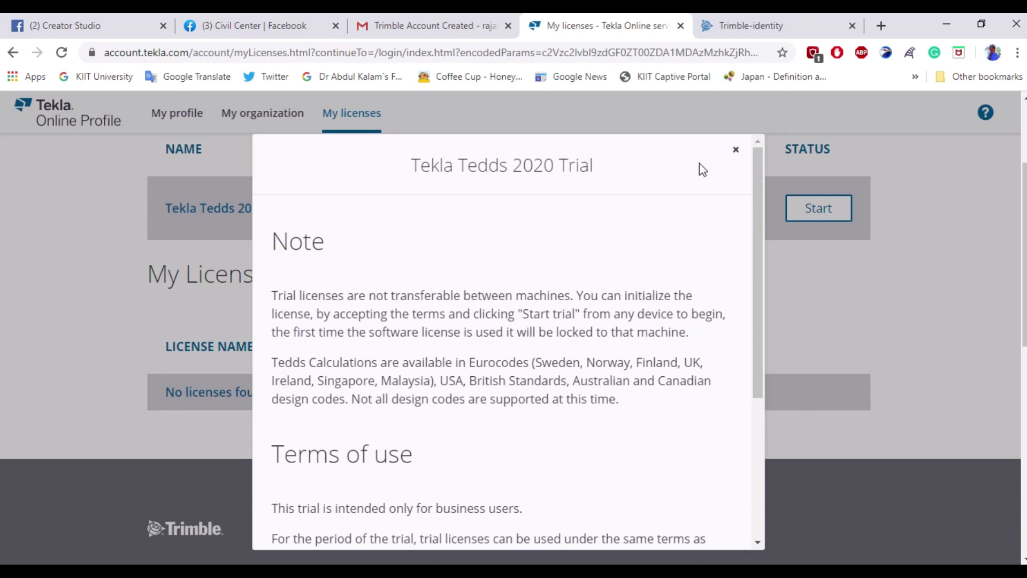
{"action": "scroll", "coordinate": [618, 273], "scroll_direction": "down", "scroll_amount": 4}
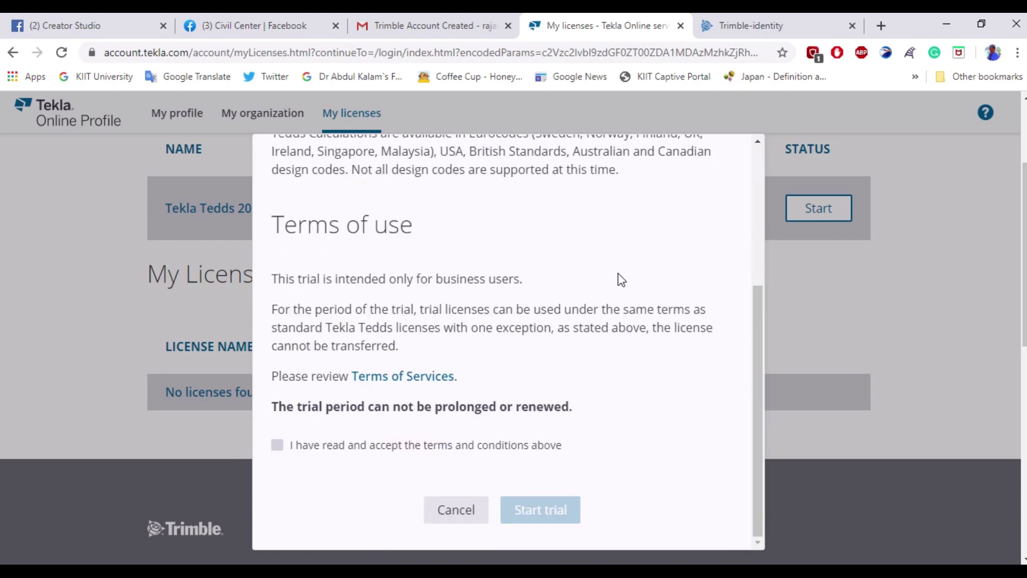
{"action": "left_click", "coordinate": [277, 445]}
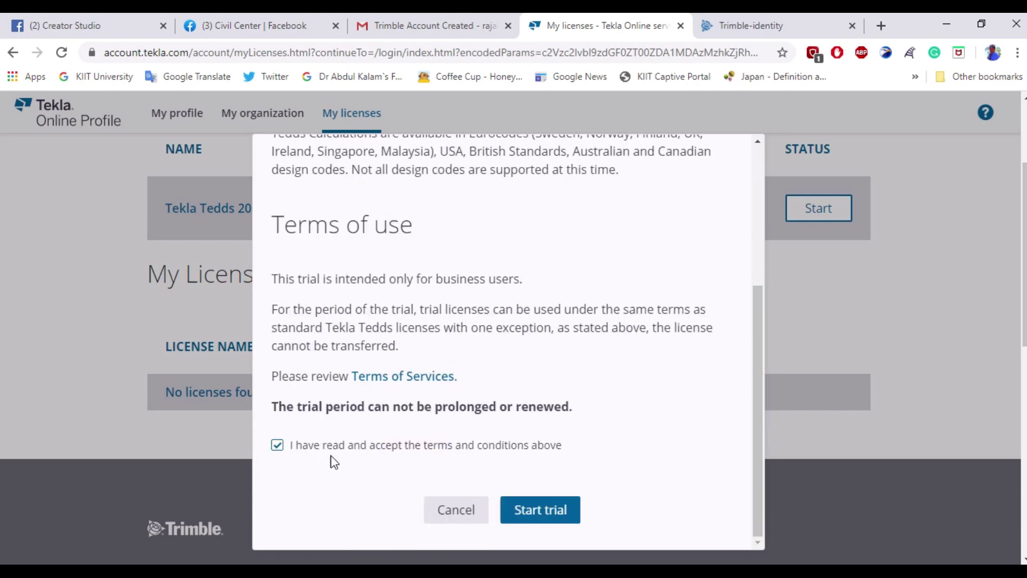
{"action": "left_click", "coordinate": [542, 509]}
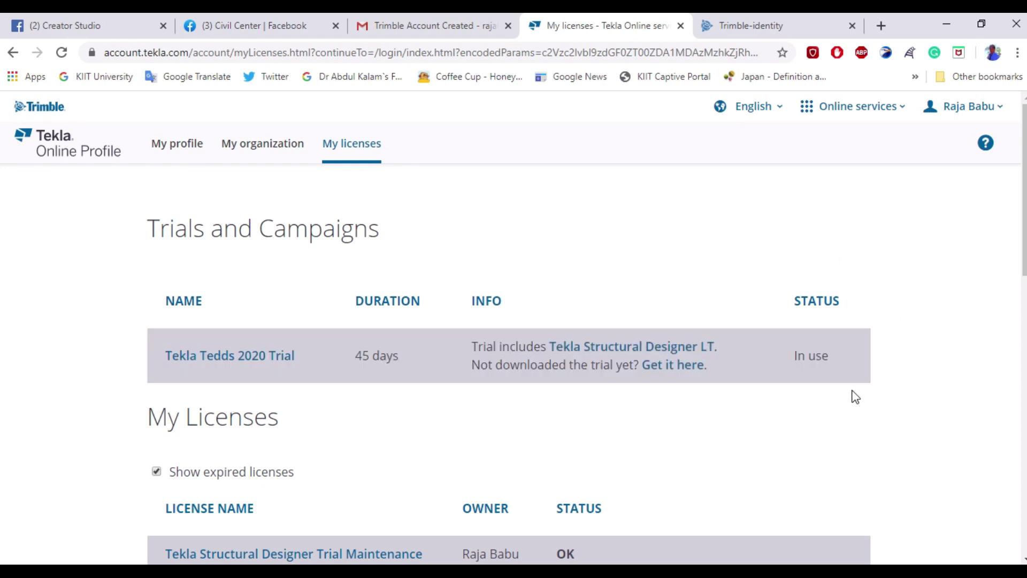
Scroll through My Licenses to confirm the three trial licenses show OK
{"action": "scroll", "coordinate": [656, 395], "scroll_direction": "down", "scroll_amount": 1}
{"action": "scroll", "coordinate": [658, 400], "scroll_direction": "down", "scroll_amount": 2}
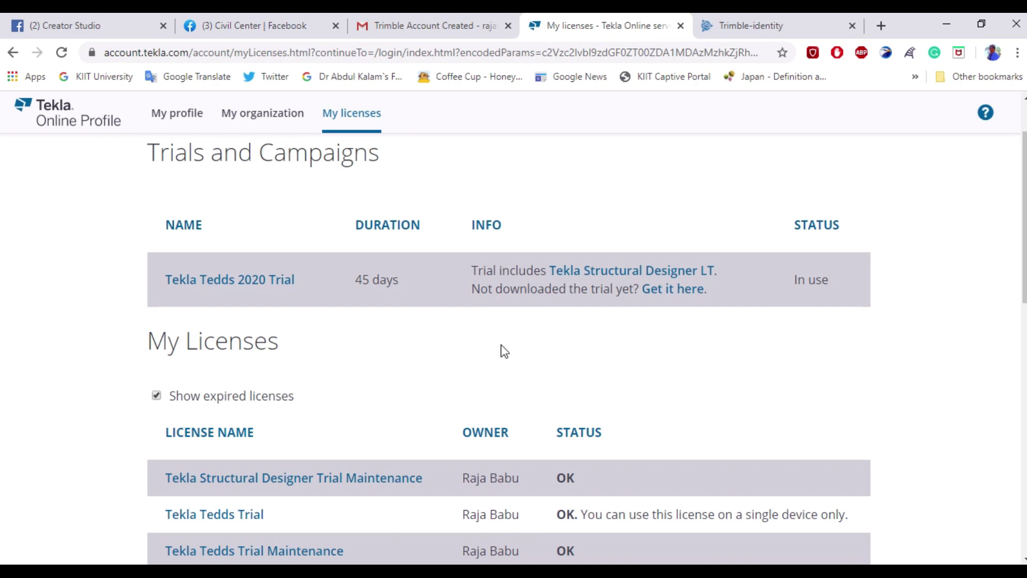
{"action": "scroll", "coordinate": [505, 350], "scroll_direction": "down", "scroll_amount": 3}
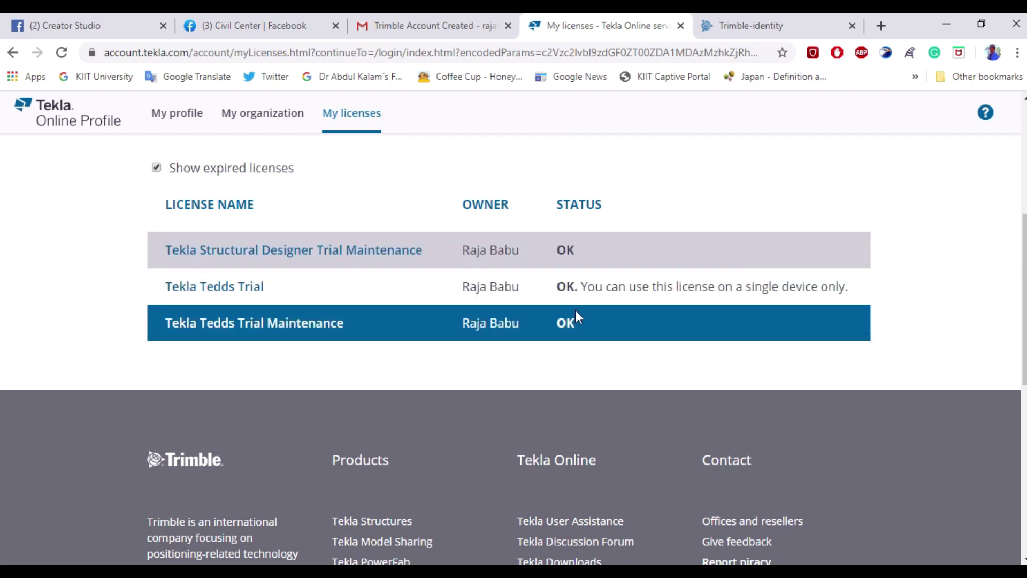
{"action": "scroll", "coordinate": [576, 312], "scroll_direction": "up", "scroll_amount": 3}
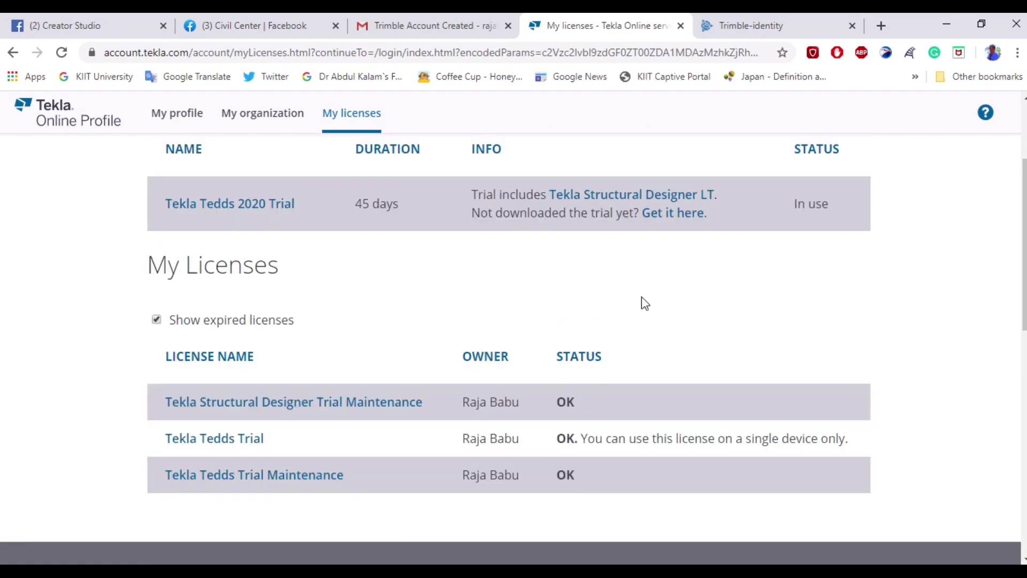
{"action": "scroll", "coordinate": [642, 292], "scroll_direction": "up", "scroll_amount": 3}
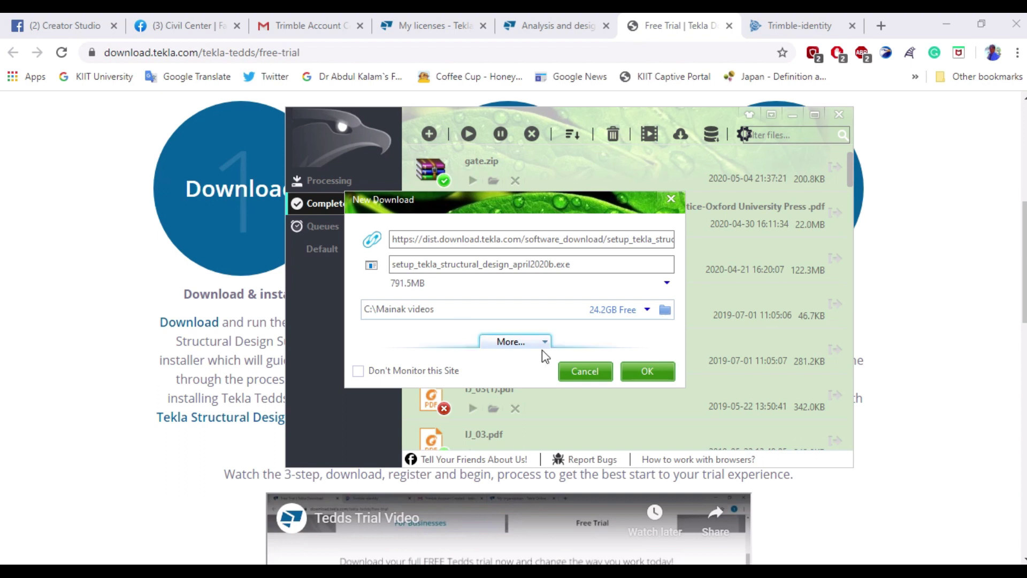
Confirm the 791.5 MB setup_tekla_structural_design download in EagleGet
{"action": "left_click", "coordinate": [647, 372]}
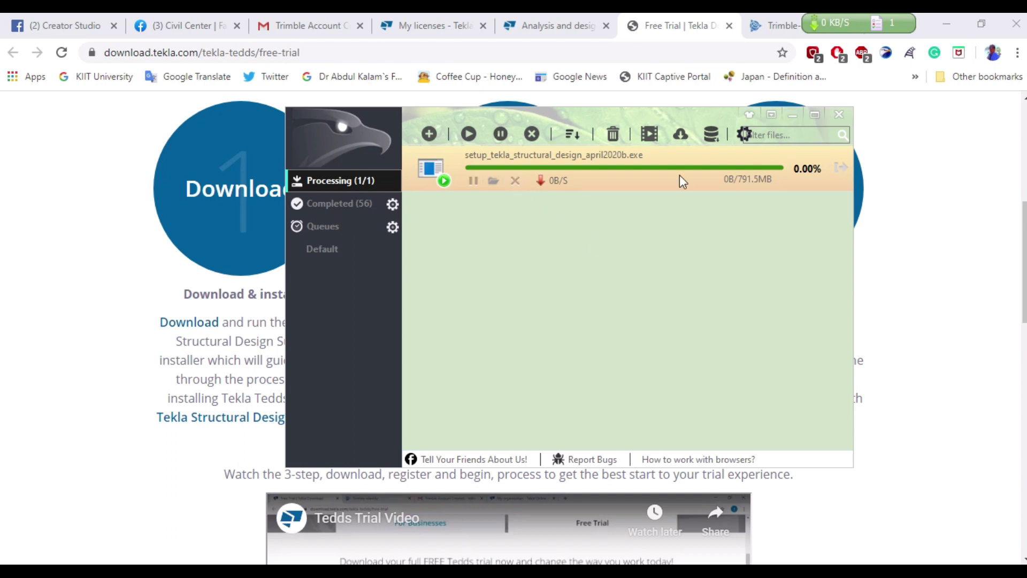
Minimize the download manager and browser, and move the Tekla setup file on the desktop
{"action": "left_click", "coordinate": [791, 114]}
{"action": "left_click", "coordinate": [946, 24]}
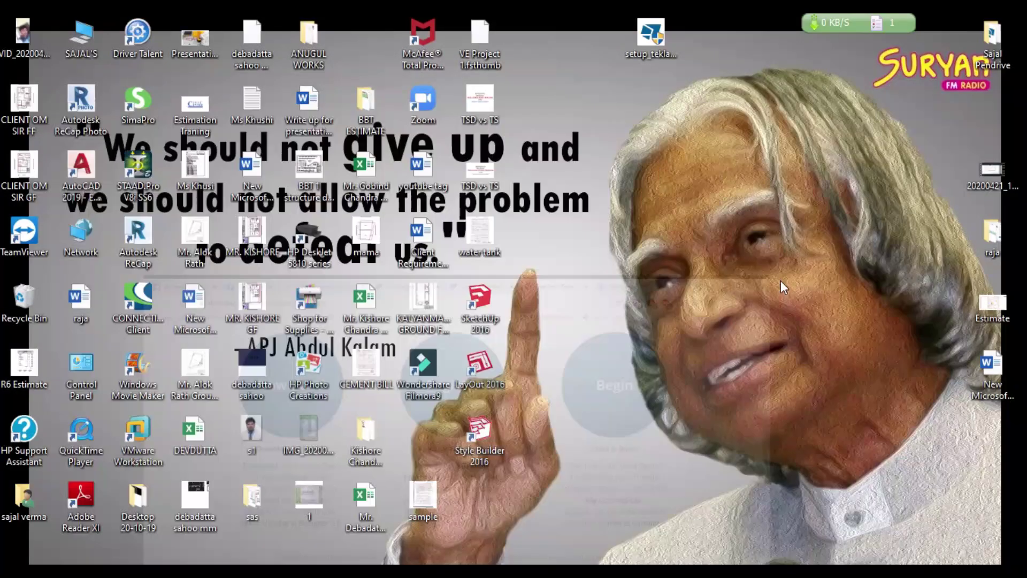
{"action": "left_click", "coordinate": [644, 38]}
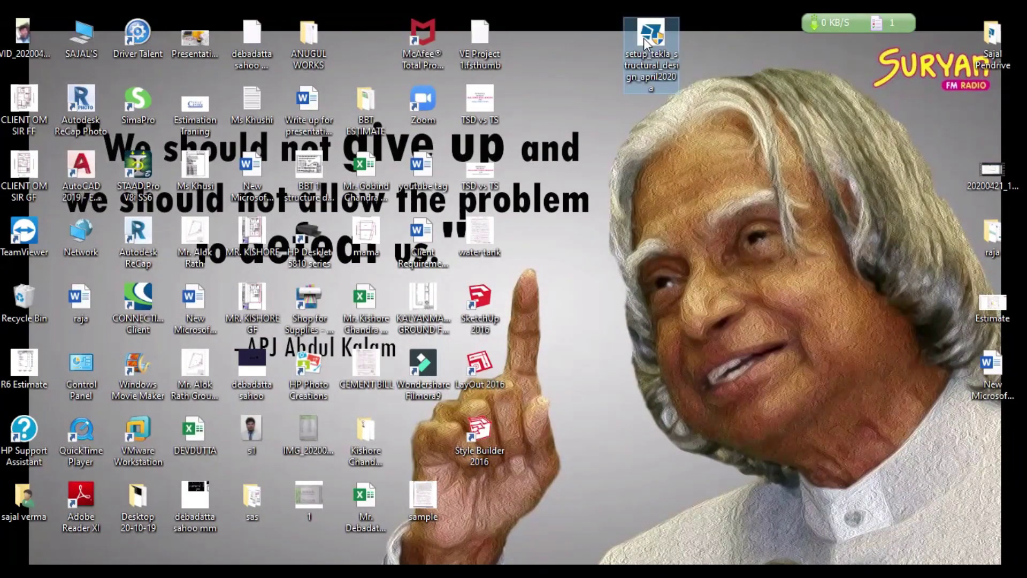
{"action": "left_click_drag", "start_coordinate": [644, 37], "coordinate": [629, 125]}
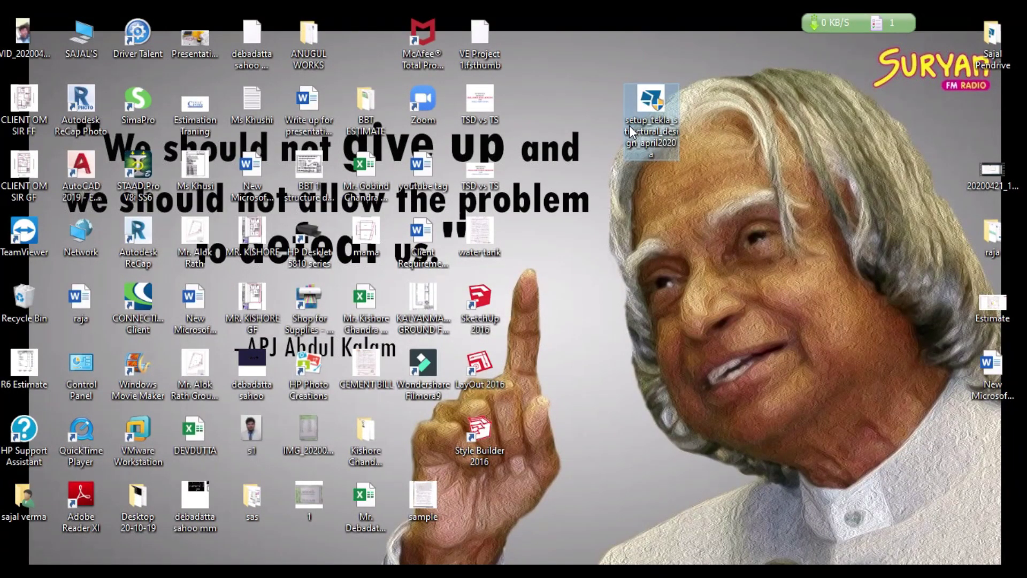
Run the Tekla setup as administrator past SmartScreen and pause the EagleGet download
{"action": "right_click", "coordinate": [629, 125]}
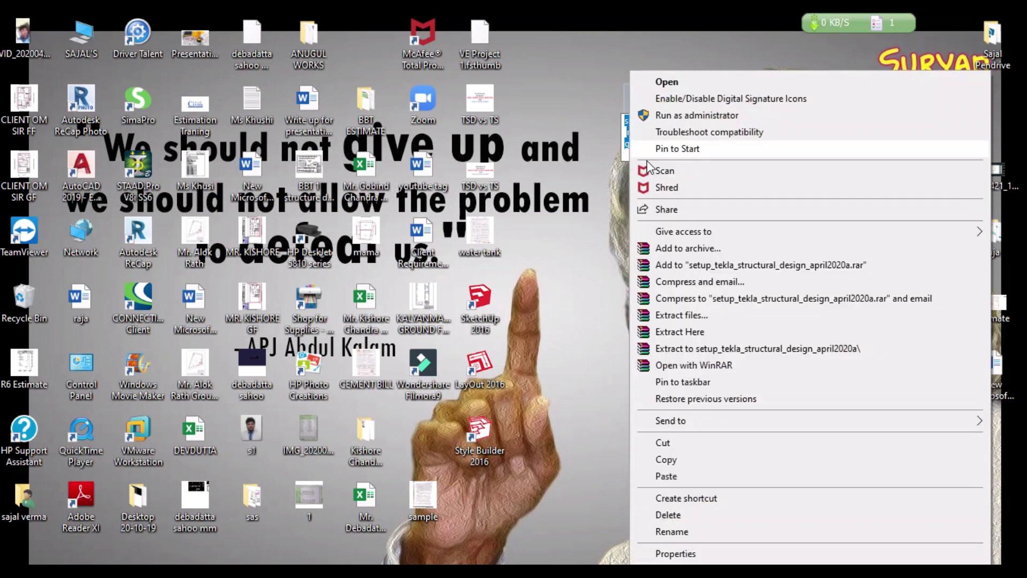
{"action": "left_click", "coordinate": [698, 116]}
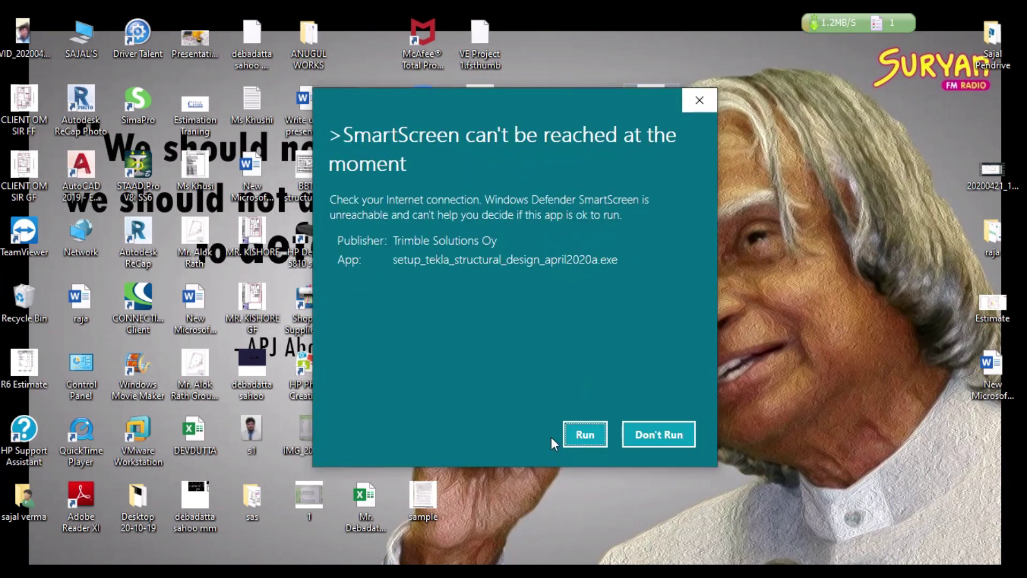
{"action": "left_click", "coordinate": [580, 436]}
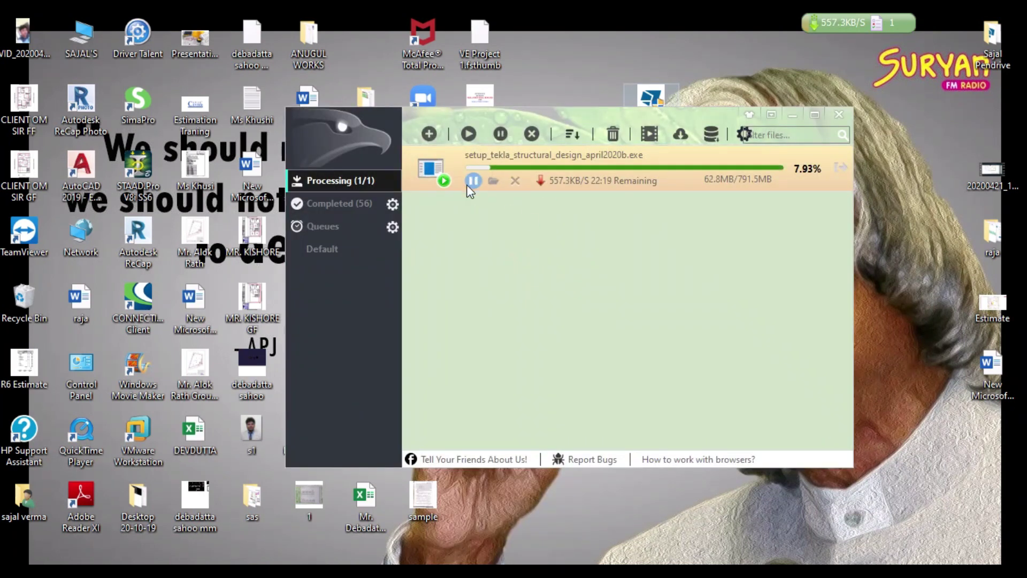
{"action": "left_click", "coordinate": [472, 181]}
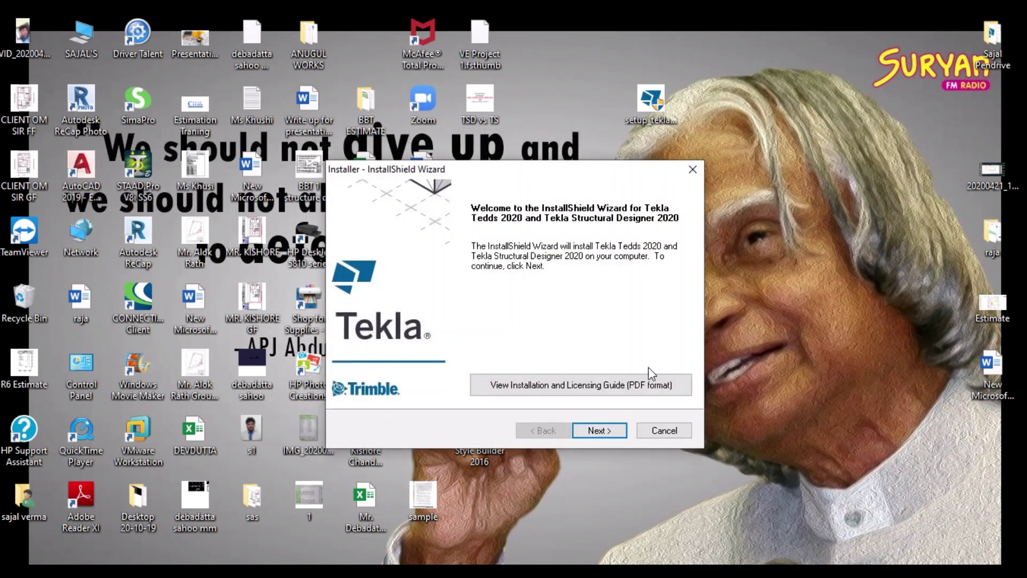
Install Tekla Tedds 2020 and Structural Designer 2020 as a trial via the InstallShield Wizard
{"action": "left_click", "coordinate": [599, 431]}
{"action": "left_click", "coordinate": [351, 373]}
{"action": "left_click", "coordinate": [599, 431]}
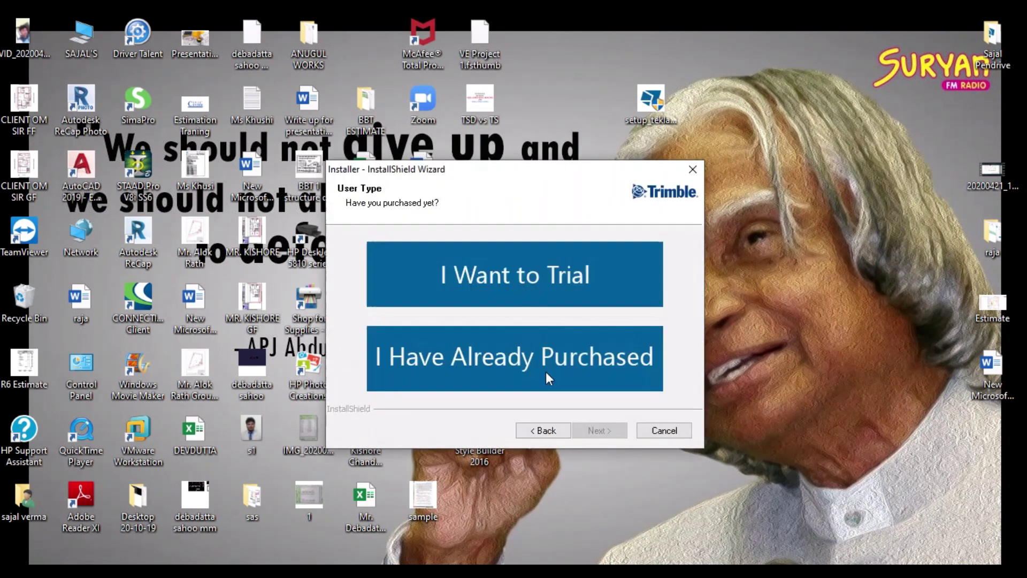
{"action": "left_click", "coordinate": [534, 278]}
{"action": "left_click", "coordinate": [594, 429]}
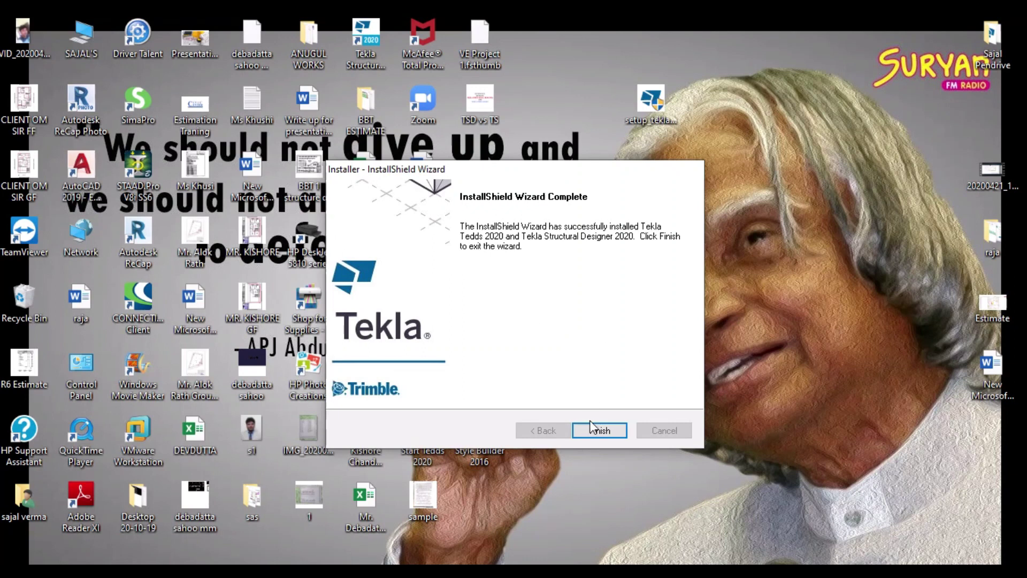
Finish the installer and launch Tekla Structural Designer, reaching the Trimble sign-in form
{"action": "left_click", "coordinate": [612, 432]}
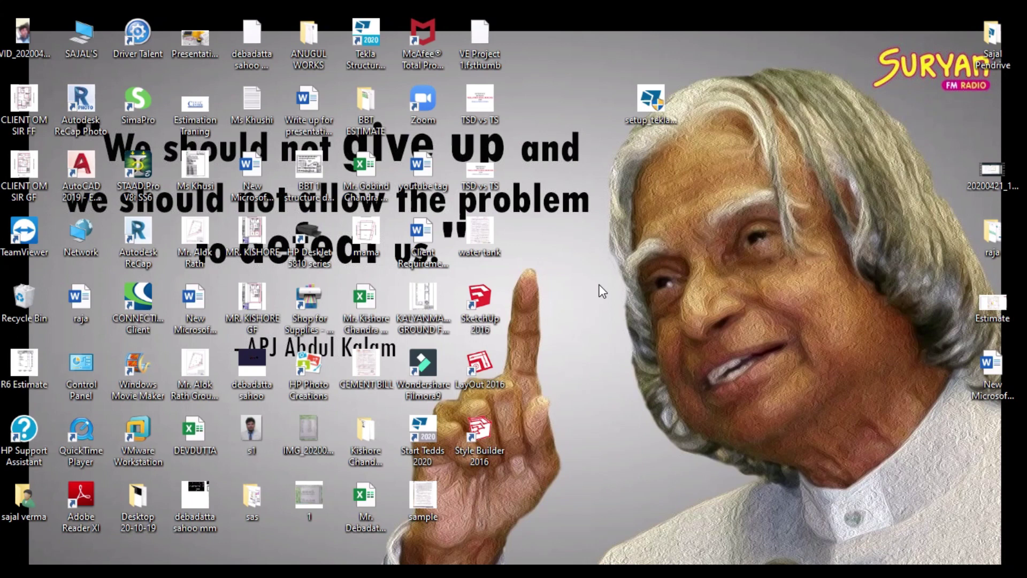
{"action": "right_click", "coordinate": [379, 49]}
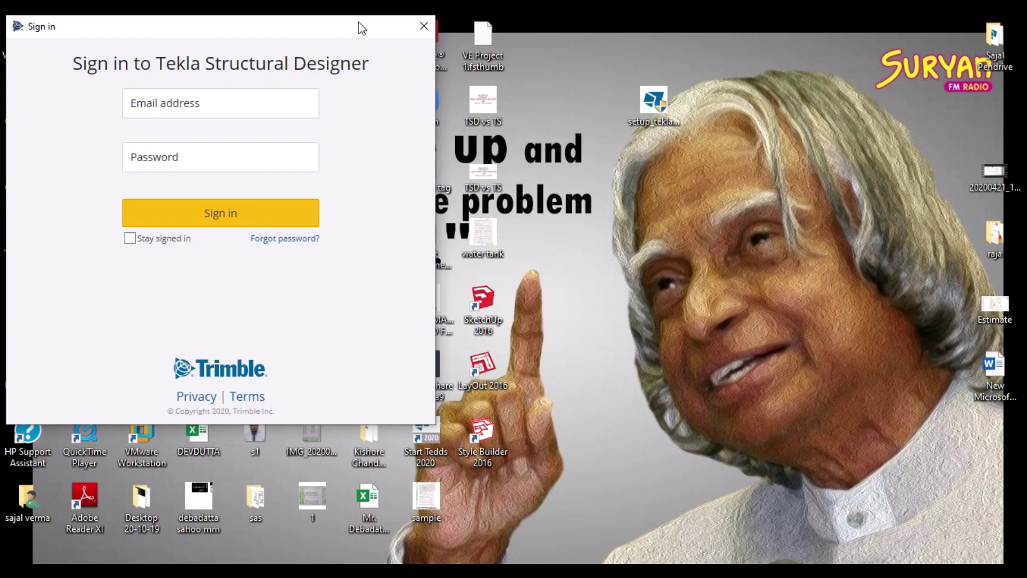
{"action": "left_click", "coordinate": [424, 26]}
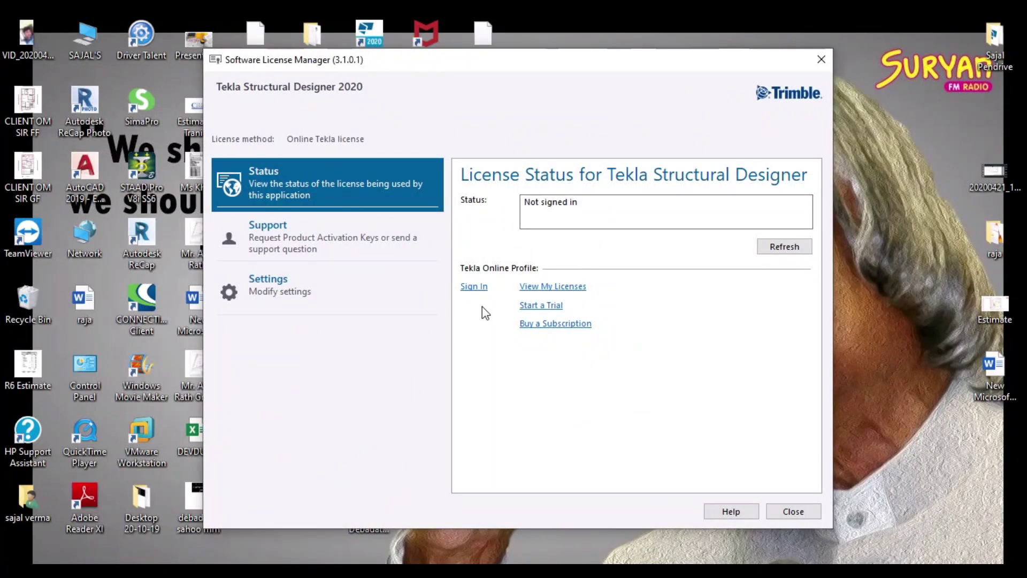
{"action": "left_click", "coordinate": [472, 287]}
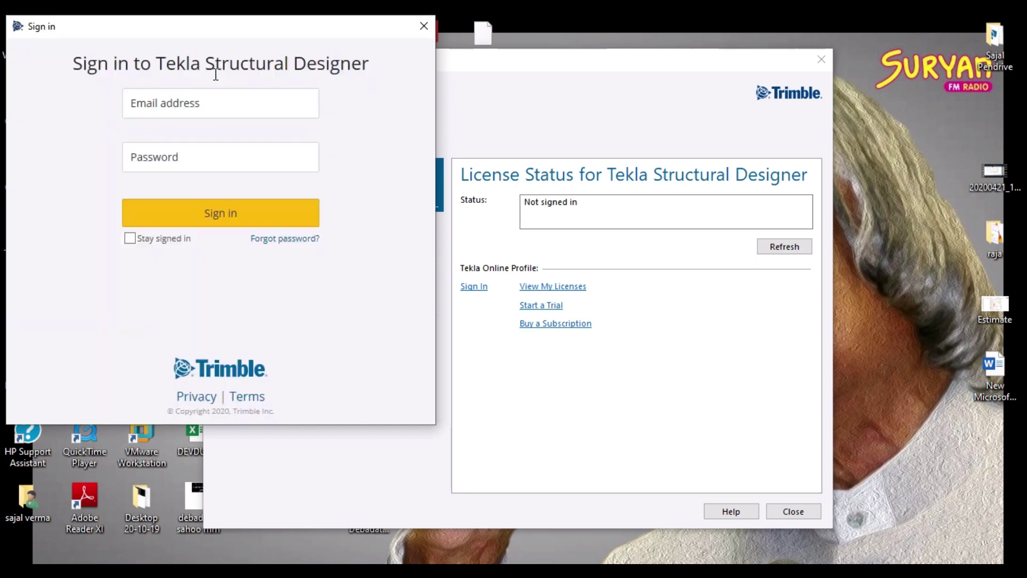
Enter the Trimble account e-mail and password and submit the sign-in
{"action": "left_click", "coordinate": [234, 98]}
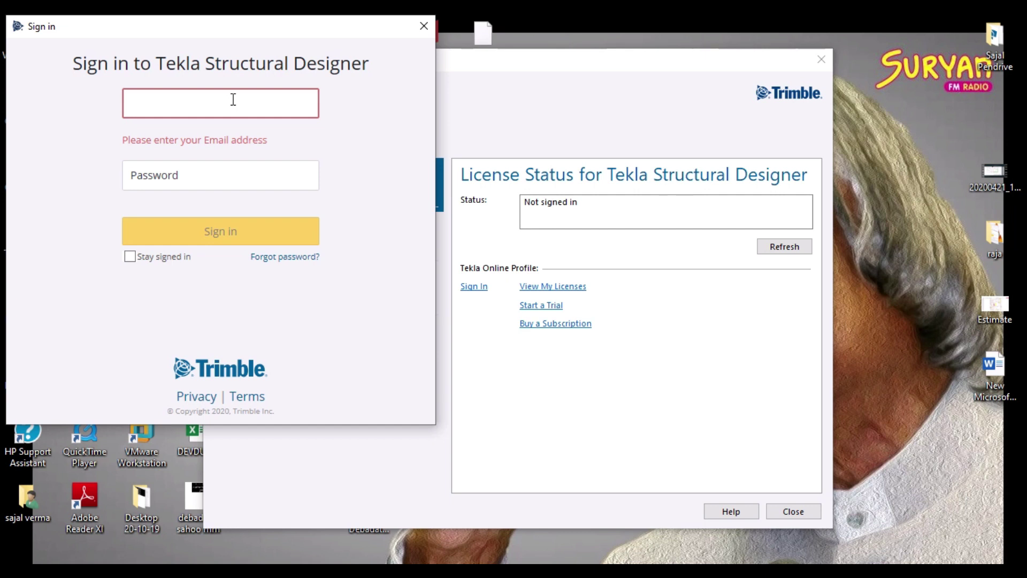
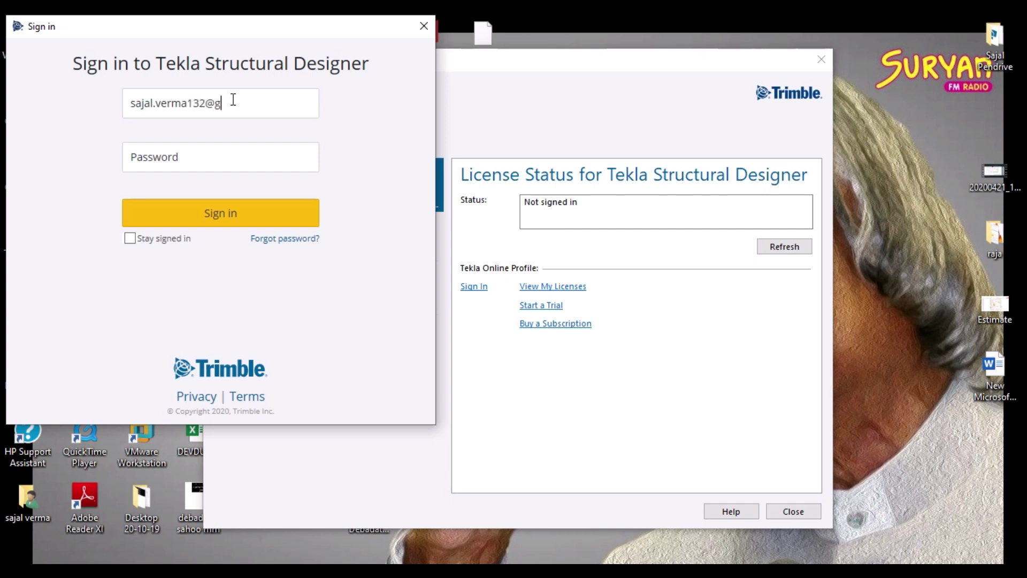
{"action": "key", "text": "Return"}
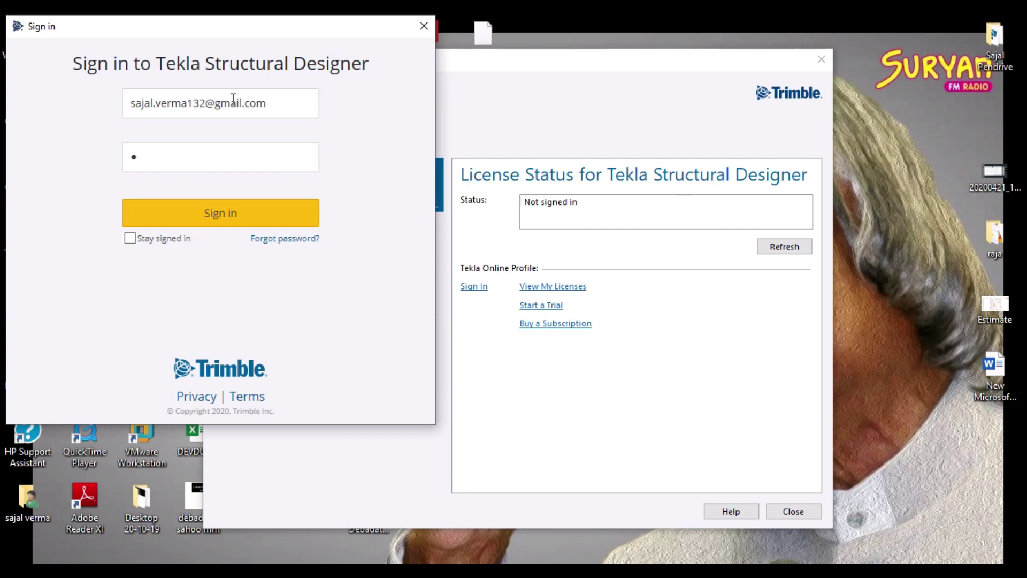
{"action": "left_click", "coordinate": [195, 225]}
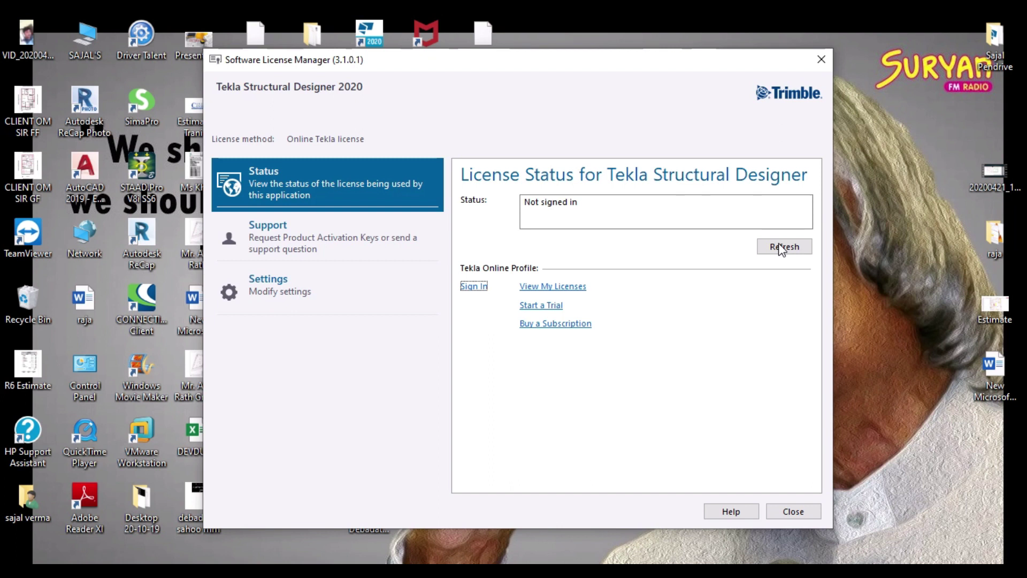
Refresh License Manager to show the 24-day LT Trial, then close it
{"action": "left_click", "coordinate": [782, 249]}
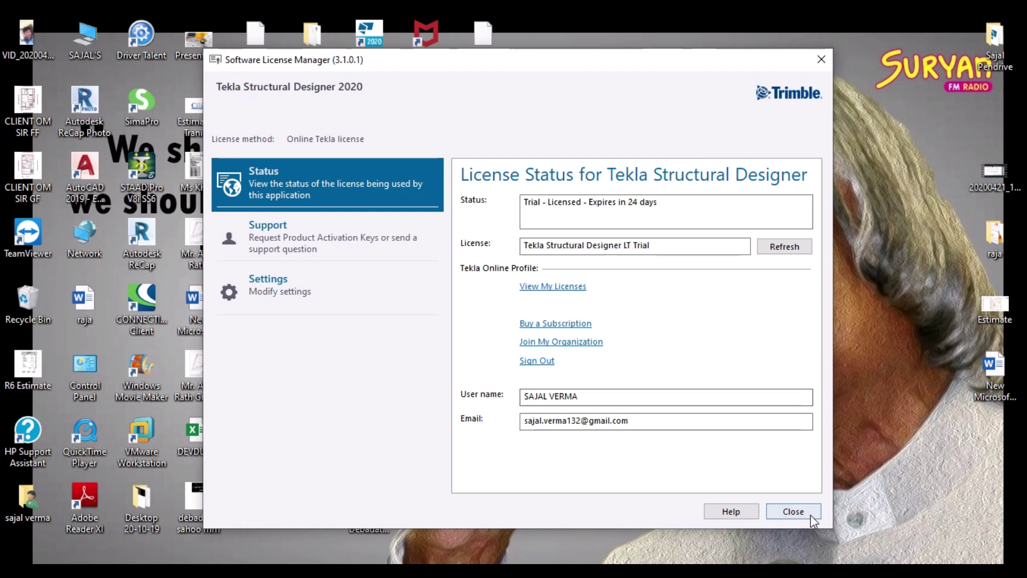
{"action": "left_click", "coordinate": [794, 512]}
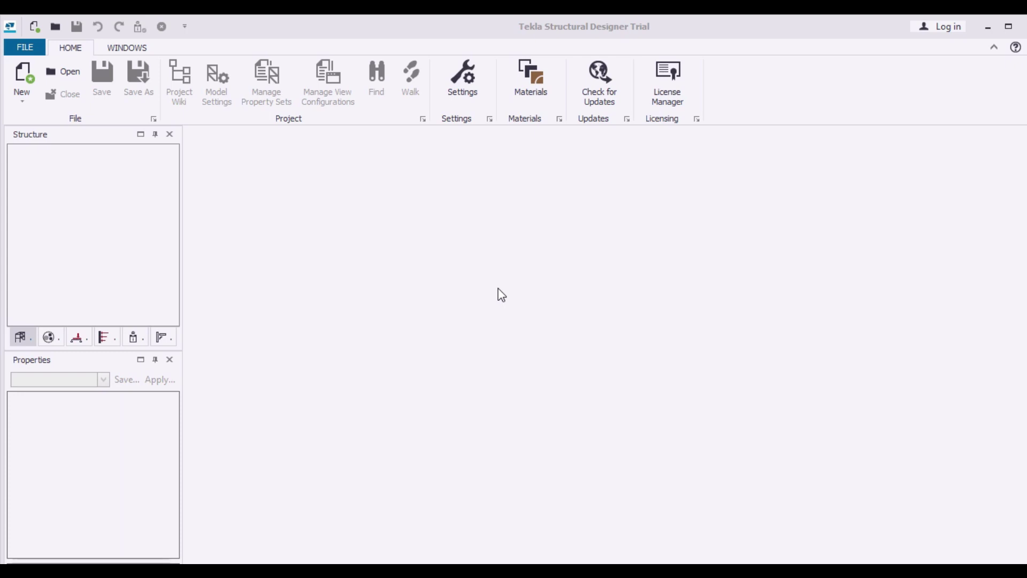
Create the new blank model TSD1 from the HOME tab
{"action": "left_click", "coordinate": [31, 85]}
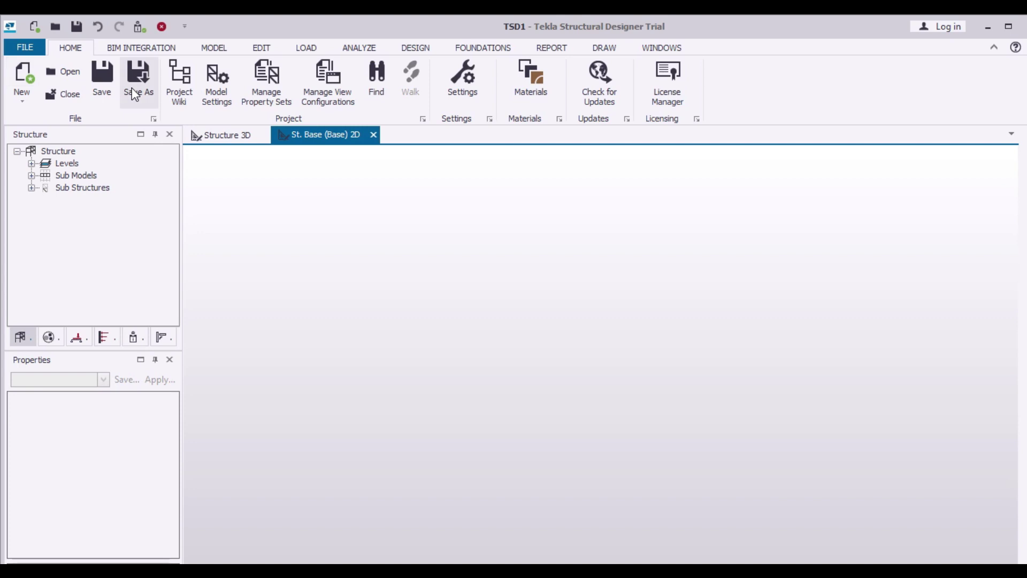
Open Construction Levels from the MODEL tab, showing only Base at 0.000 m
{"action": "left_click", "coordinate": [213, 47]}
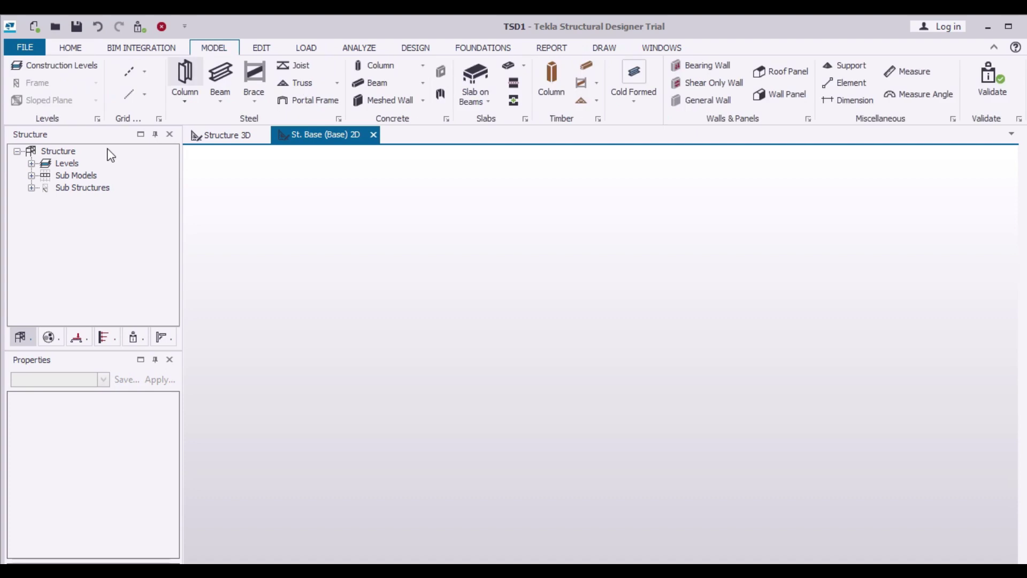
{"action": "left_click", "coordinate": [45, 66]}
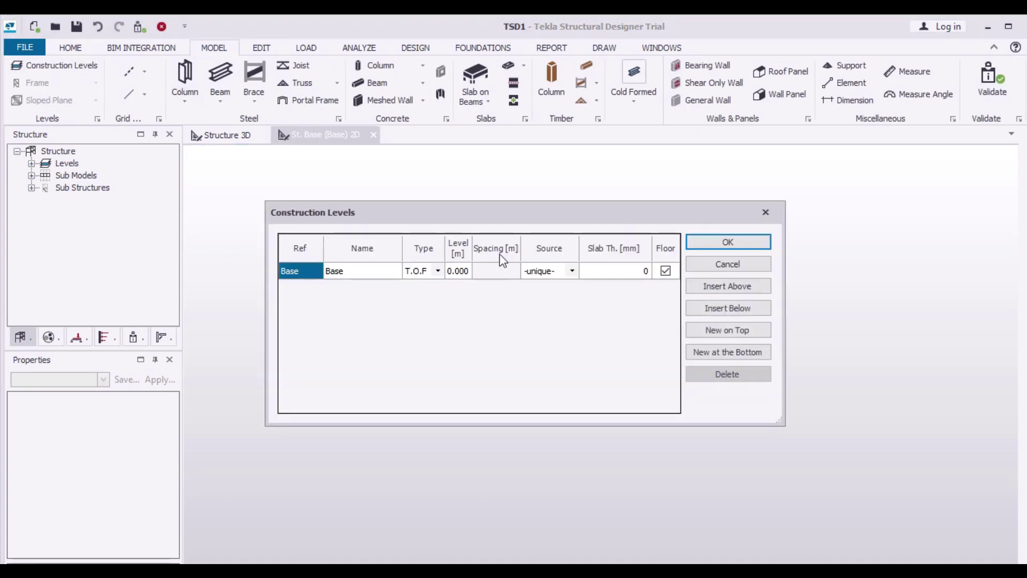